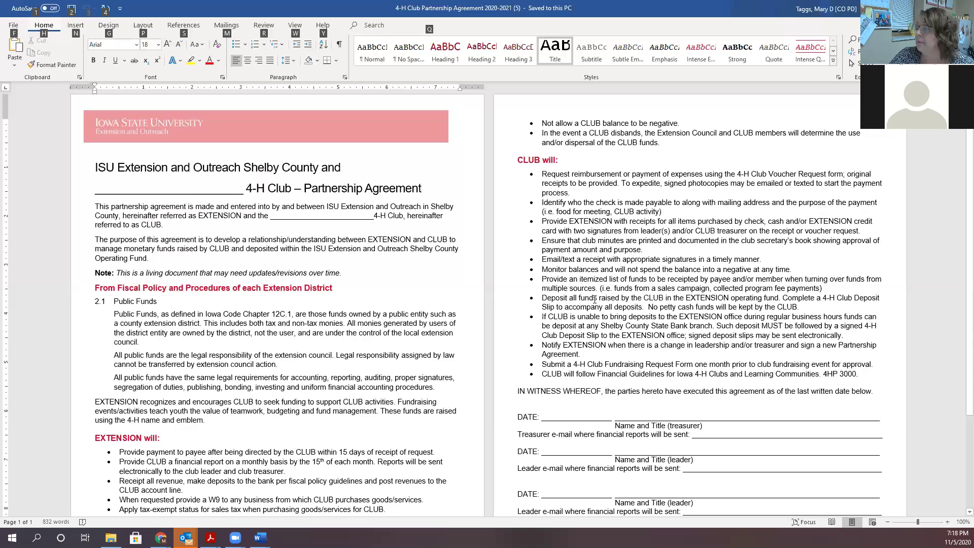
- Switch to Chrome, open the Budget worksheet from the Treasurer Information list in Excel and enable editing in a maximized window
{"action": "scroll", "coordinate": [613, 268], "scroll_direction": "up", "scroll_amount": 1}
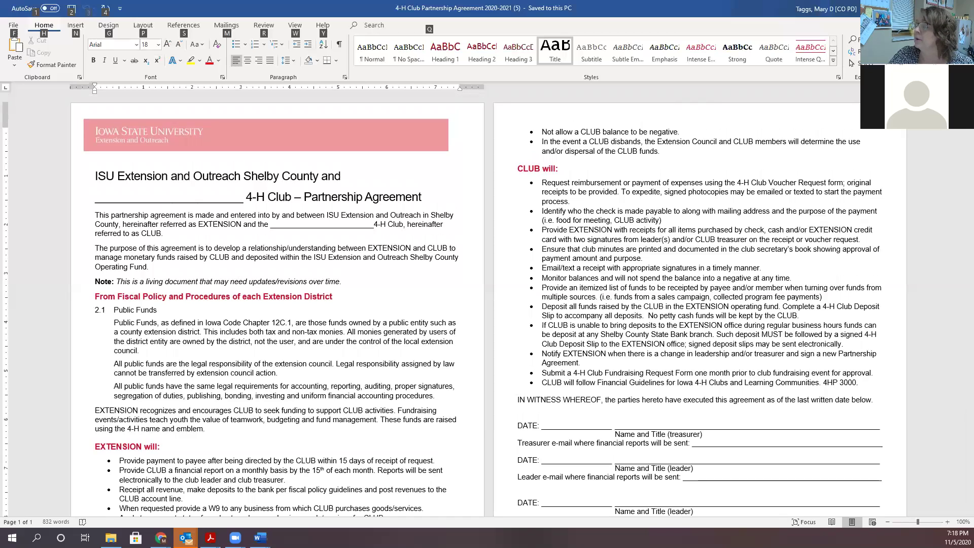
{"action": "key", "text": "alt"}
{"action": "key", "text": "alt+Tab"}
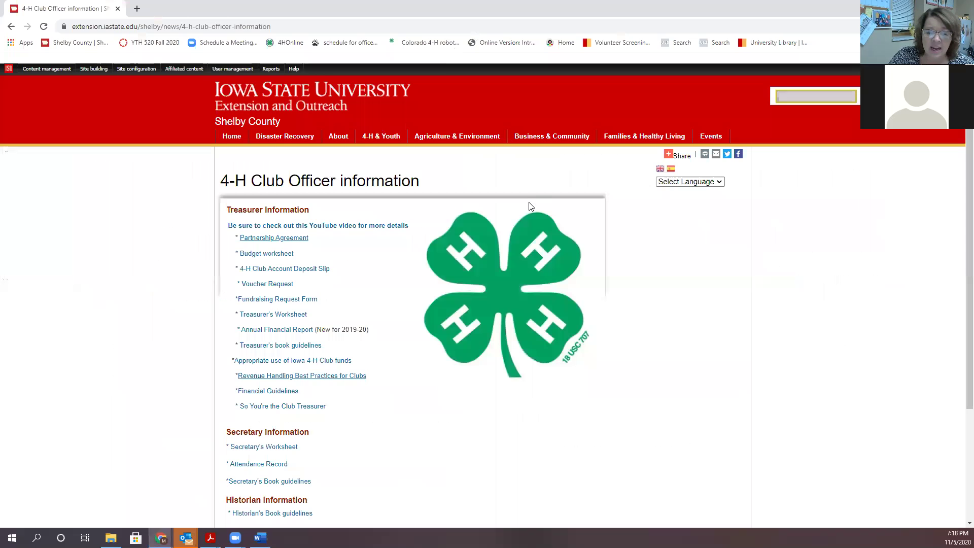
{"action": "left_click", "coordinate": [257, 255]}
{"action": "left_click", "coordinate": [43, 512]}
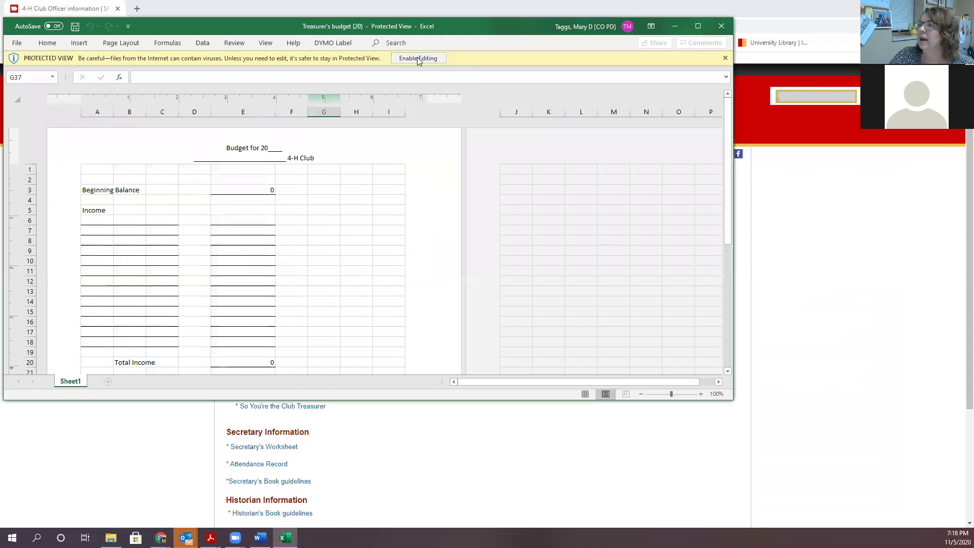
{"action": "left_click", "coordinate": [417, 57]}
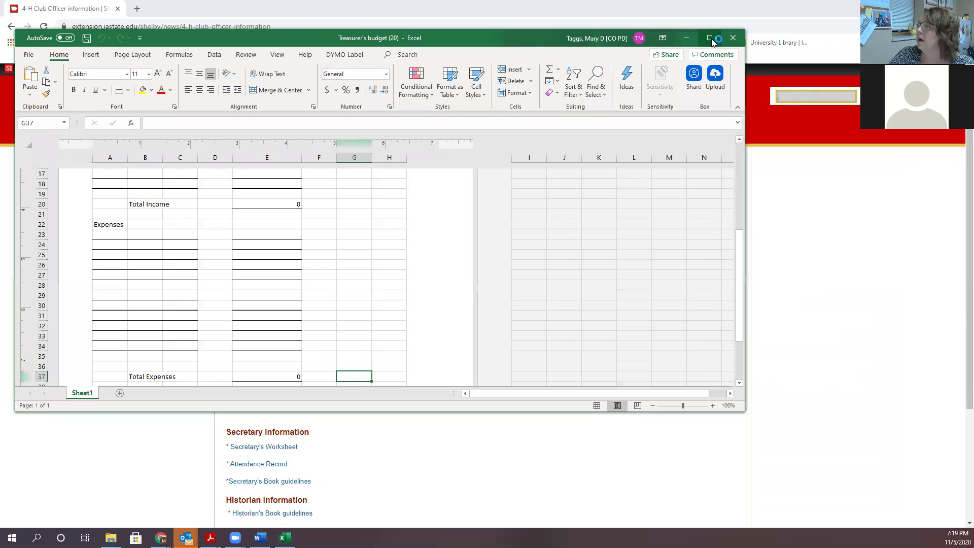
{"action": "left_click", "coordinate": [710, 38]}
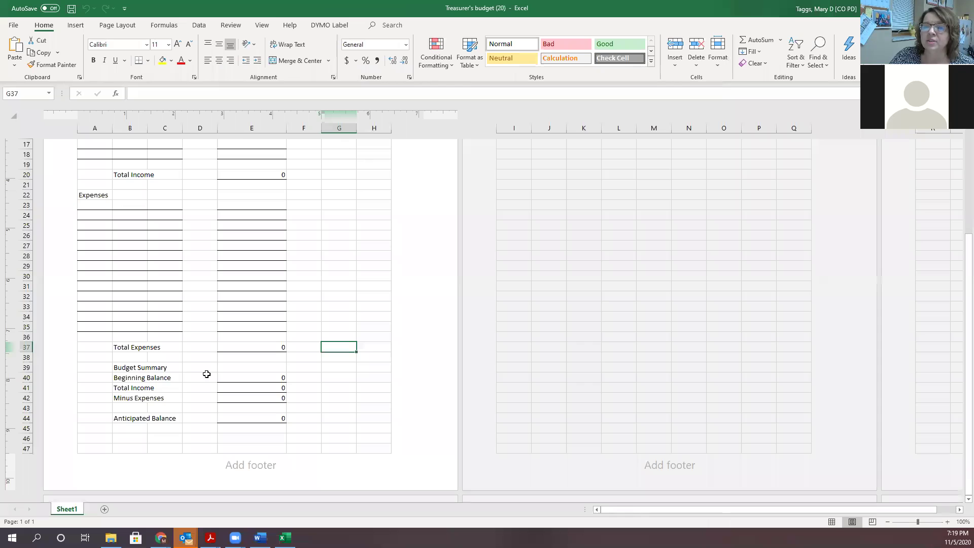
- Examine the budget sheet's beginning balance, income, expenses and budget summary sections, and close the workbook
{"action": "scroll", "coordinate": [408, 335], "scroll_direction": "up", "scroll_amount": 5}
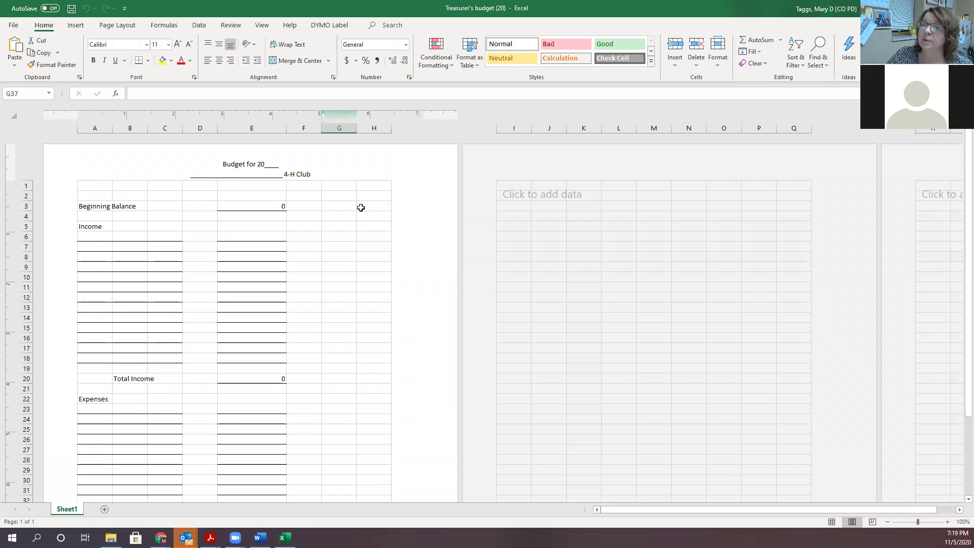
{"action": "scroll", "coordinate": [457, 257], "scroll_direction": "down", "scroll_amount": 5}
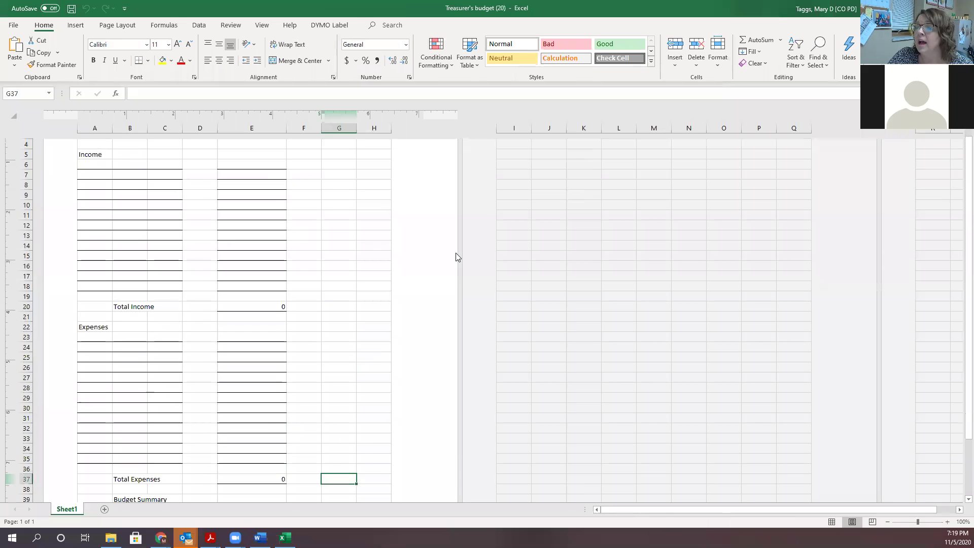
{"action": "scroll", "coordinate": [456, 257], "scroll_direction": "up", "scroll_amount": 5}
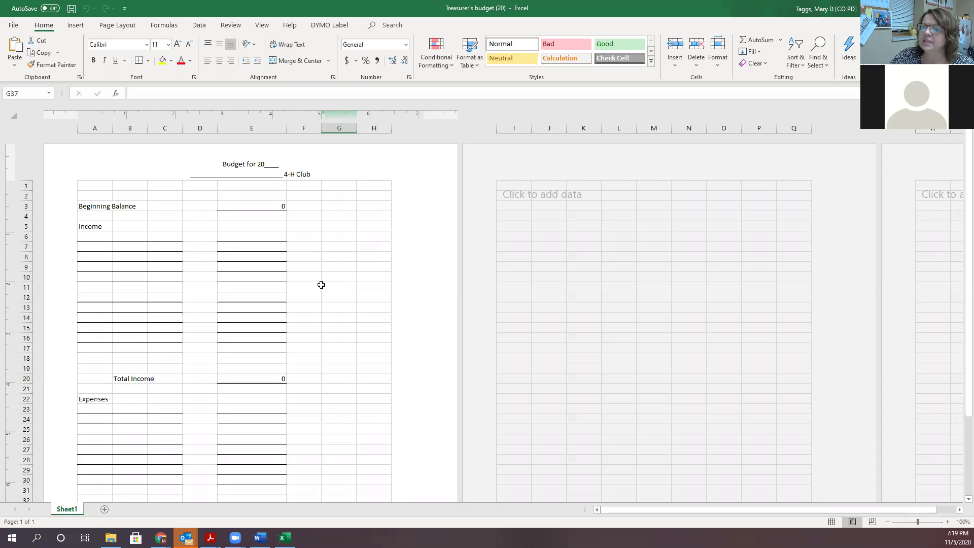
{"action": "scroll", "coordinate": [327, 280], "scroll_direction": "down", "scroll_amount": 5}
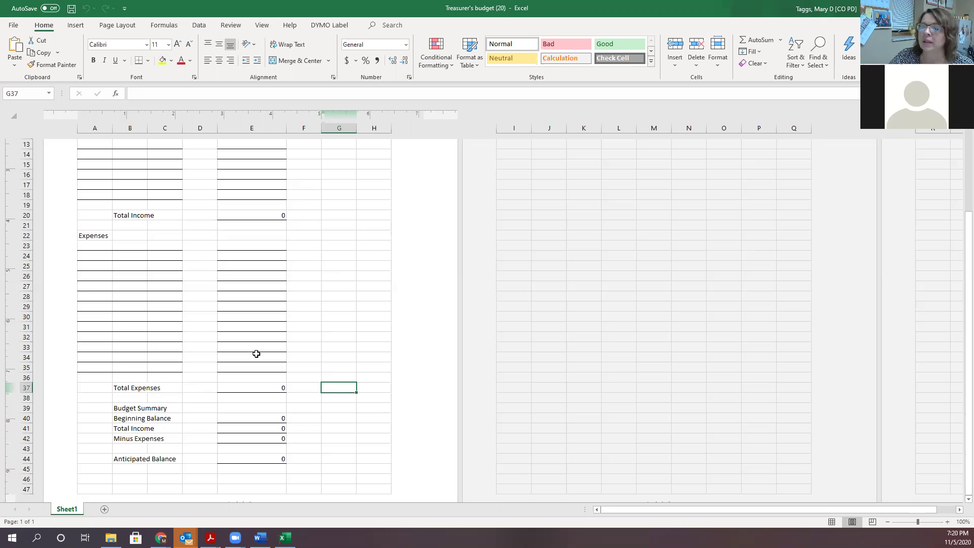
{"action": "scroll", "coordinate": [401, 249], "scroll_direction": "up", "scroll_amount": 5}
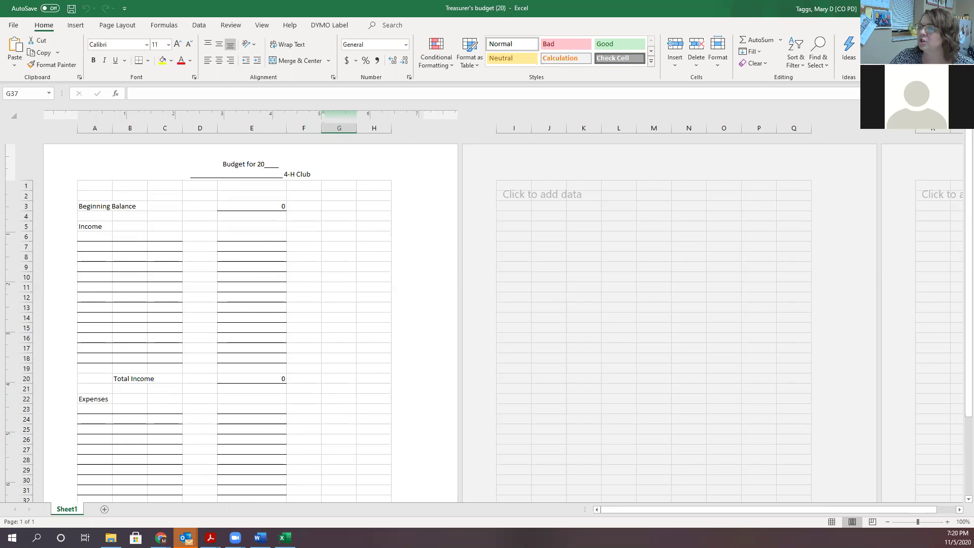
{"action": "key", "text": "alt+F4"}
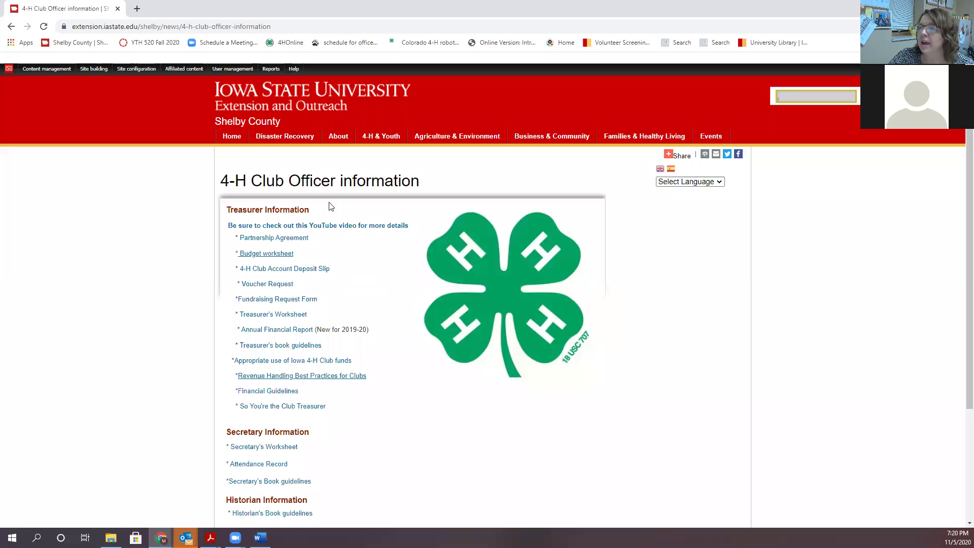
- View the 4-H Club Account Deposit Slip, close it and return to the 4-H Club Officer information page
{"action": "left_click", "coordinate": [264, 271]}
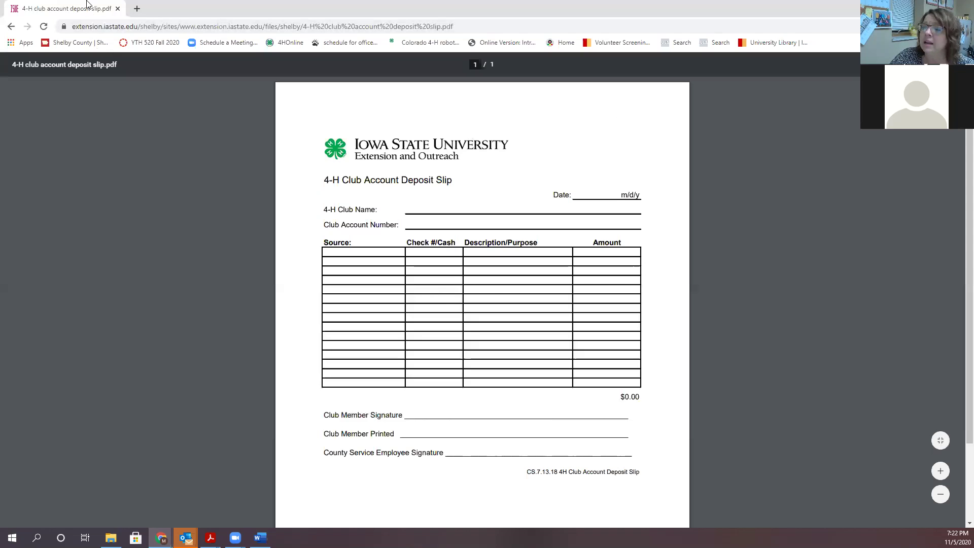
{"action": "left_click", "coordinate": [118, 10]}
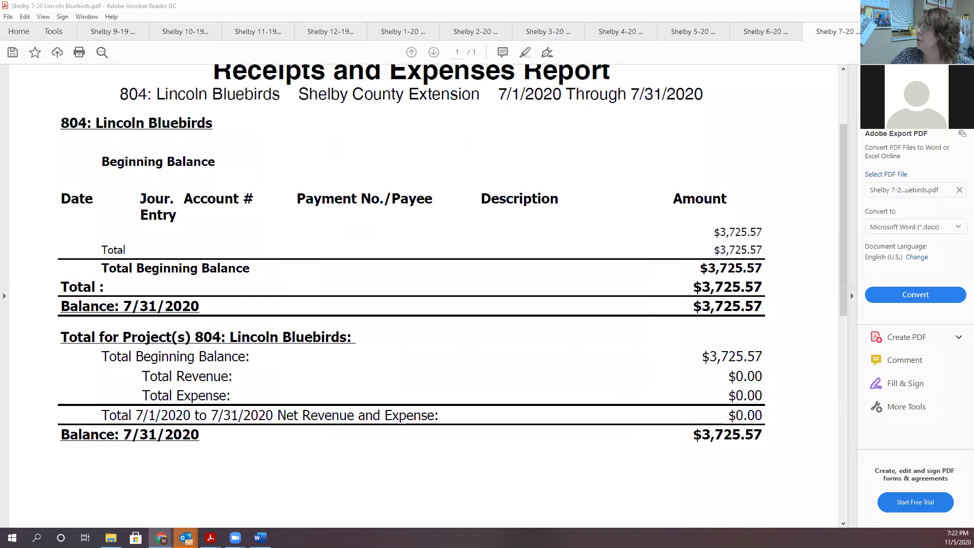
{"action": "key", "text": "super+d"}
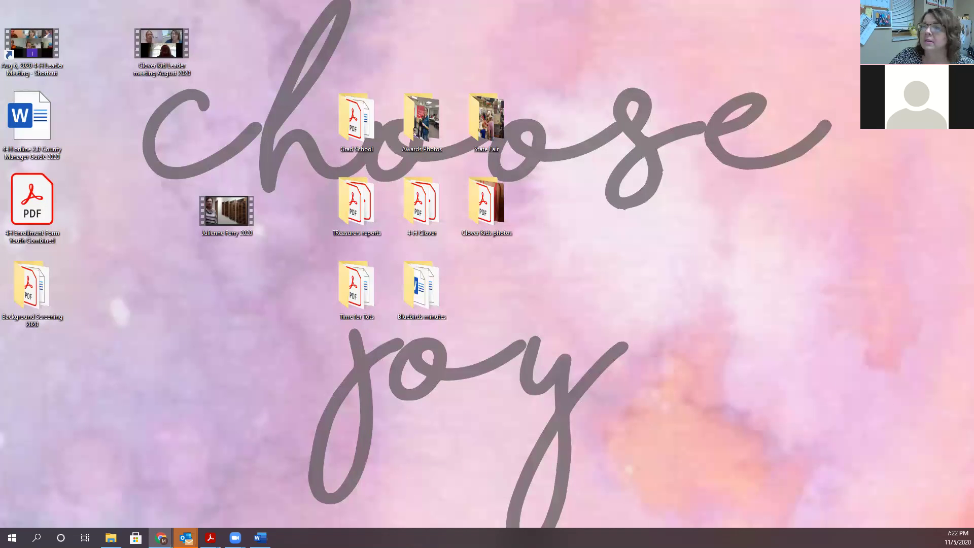
{"action": "key", "text": "alt+Tab"}
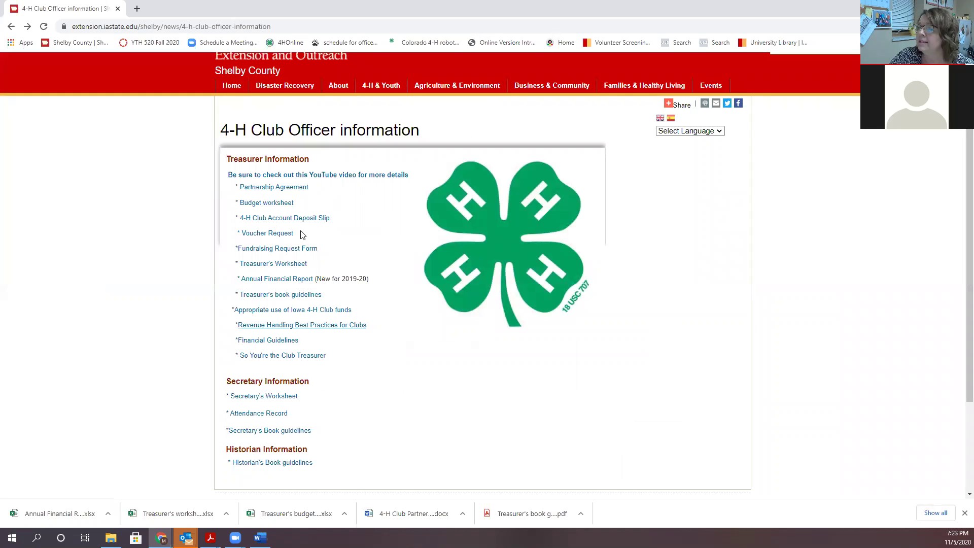
- Examine the Voucher Request form's payee, vendor, amount and signature fields, close it and return to the officer information page
{"action": "left_click", "coordinate": [255, 234]}
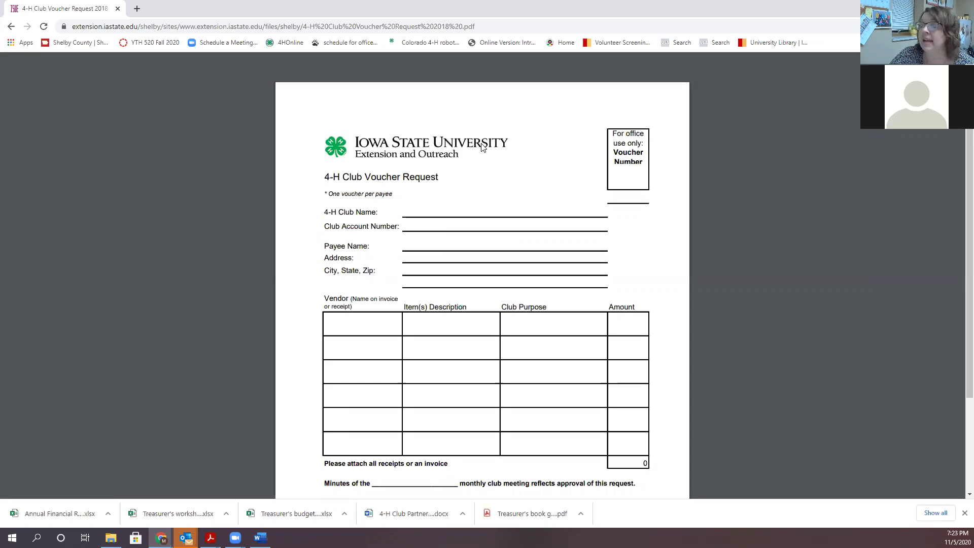
{"action": "scroll", "coordinate": [481, 147], "scroll_direction": "down", "scroll_amount": 1}
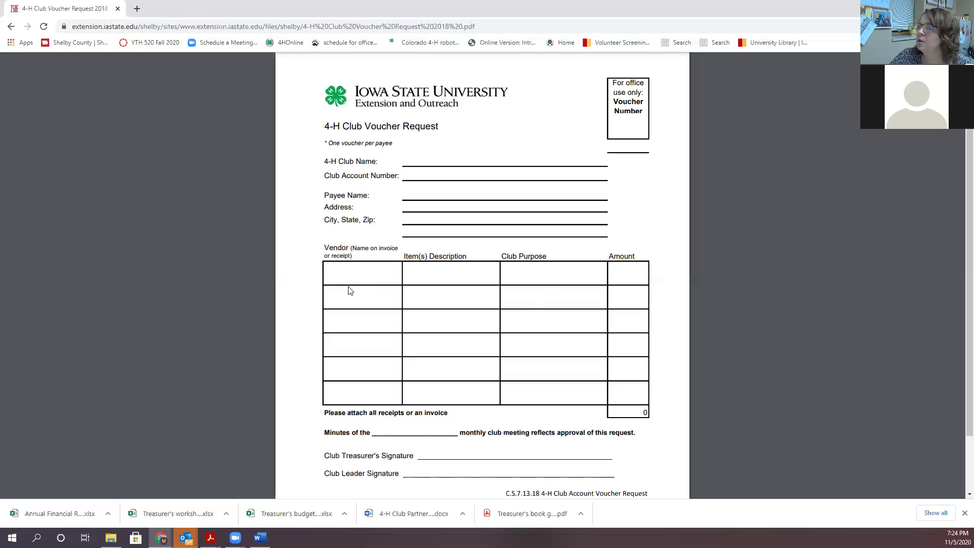
{"action": "scroll", "coordinate": [654, 285], "scroll_direction": "down", "scroll_amount": 2}
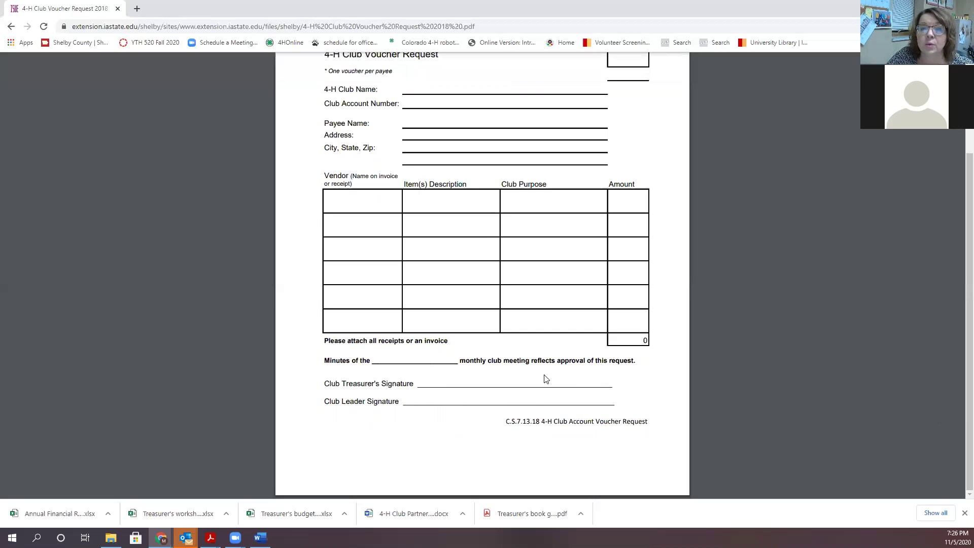
{"action": "scroll", "coordinate": [512, 342], "scroll_direction": "up", "scroll_amount": 3}
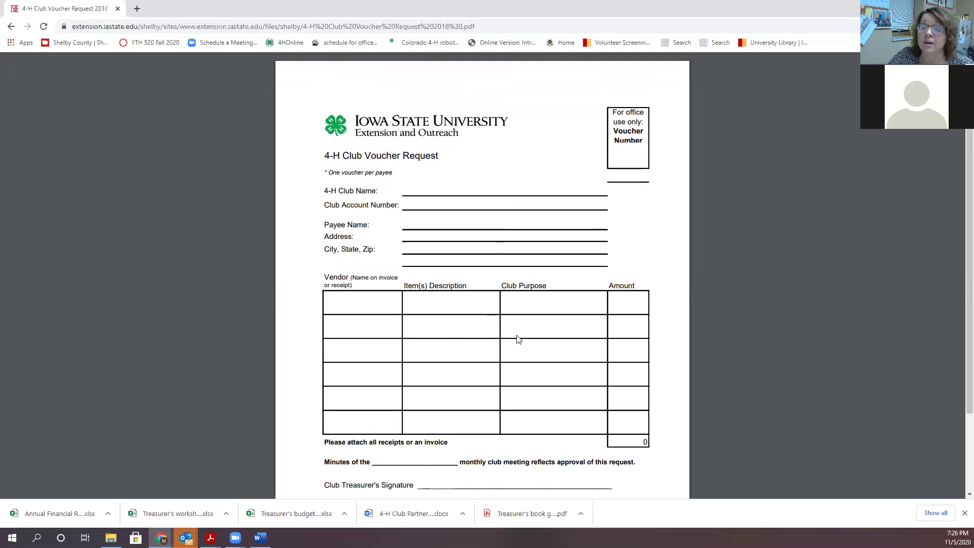
{"action": "scroll", "coordinate": [485, 333], "scroll_direction": "down", "scroll_amount": 1}
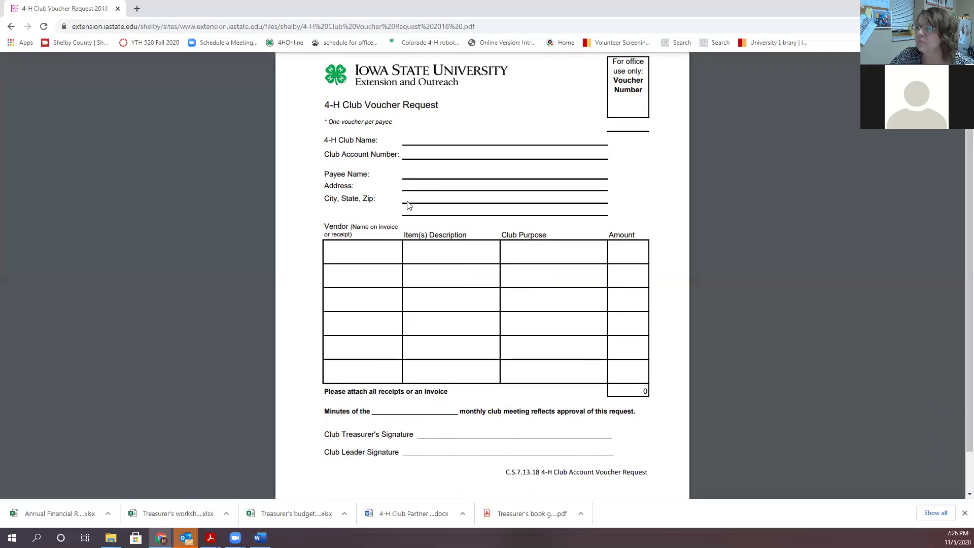
{"action": "scroll", "coordinate": [583, 175], "scroll_direction": "up", "scroll_amount": 1}
{"action": "scroll", "coordinate": [510, 185], "scroll_direction": "down", "scroll_amount": 2}
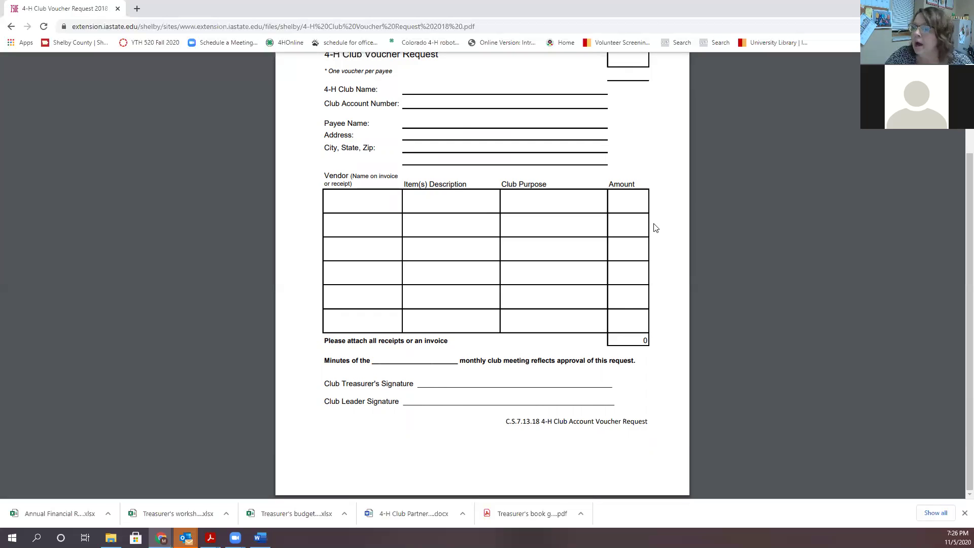
{"action": "scroll", "coordinate": [222, 95], "scroll_direction": "up", "scroll_amount": 3}
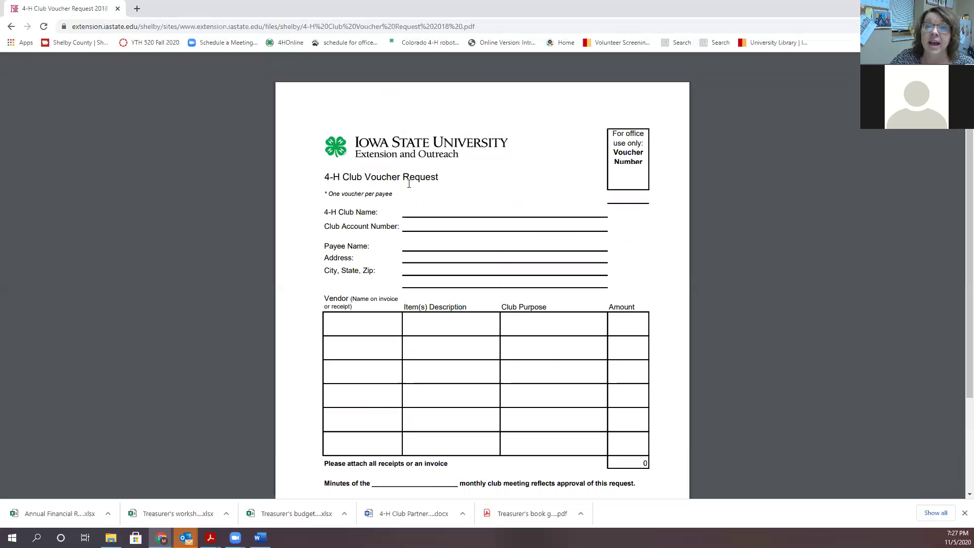
{"action": "scroll", "coordinate": [463, 258], "scroll_direction": "down", "scroll_amount": 2}
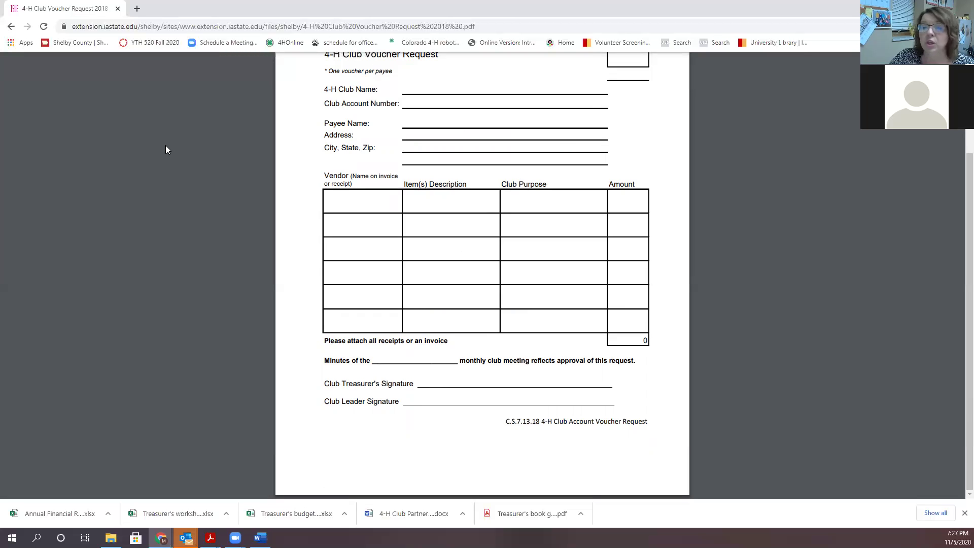
{"action": "scroll", "coordinate": [165, 143], "scroll_direction": "up", "scroll_amount": 2}
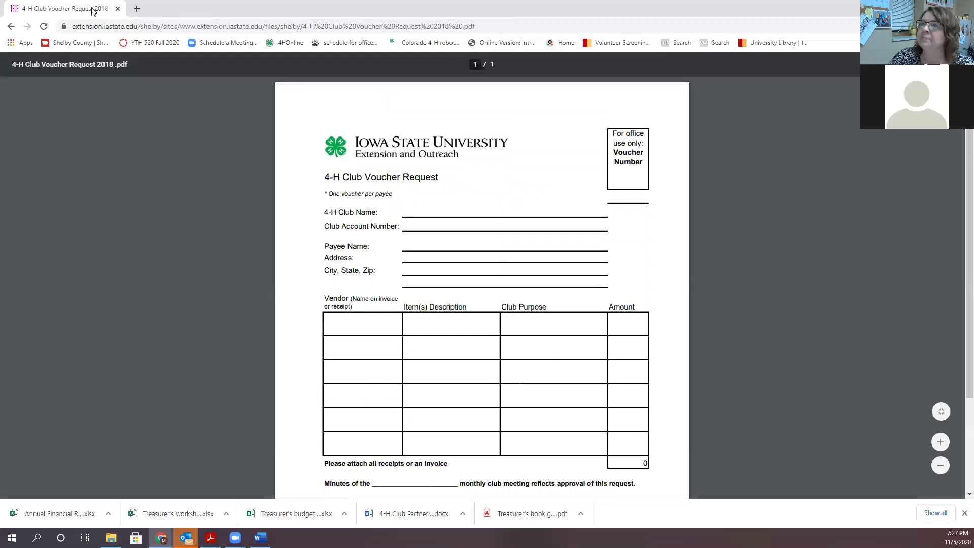
{"action": "left_click", "coordinate": [119, 10]}
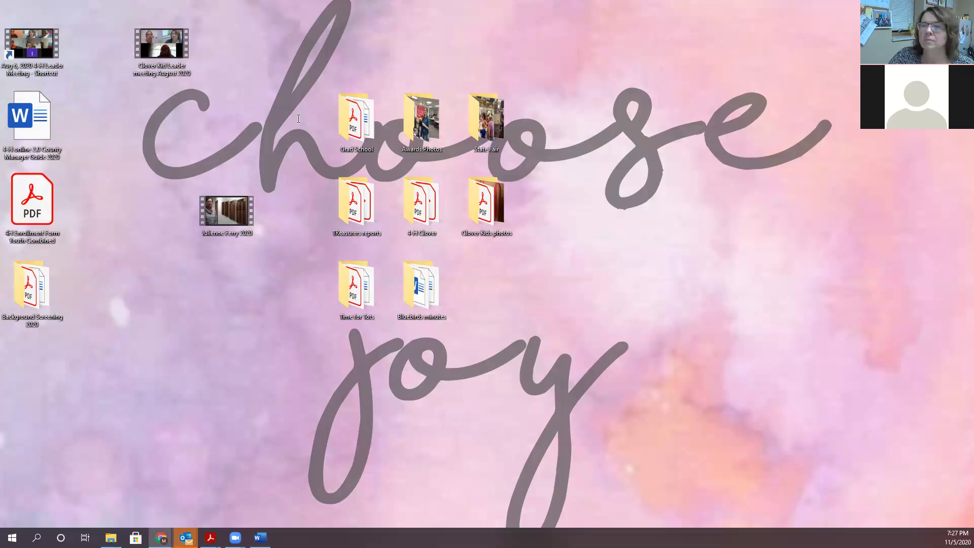
{"action": "key", "text": "alt+Tab"}
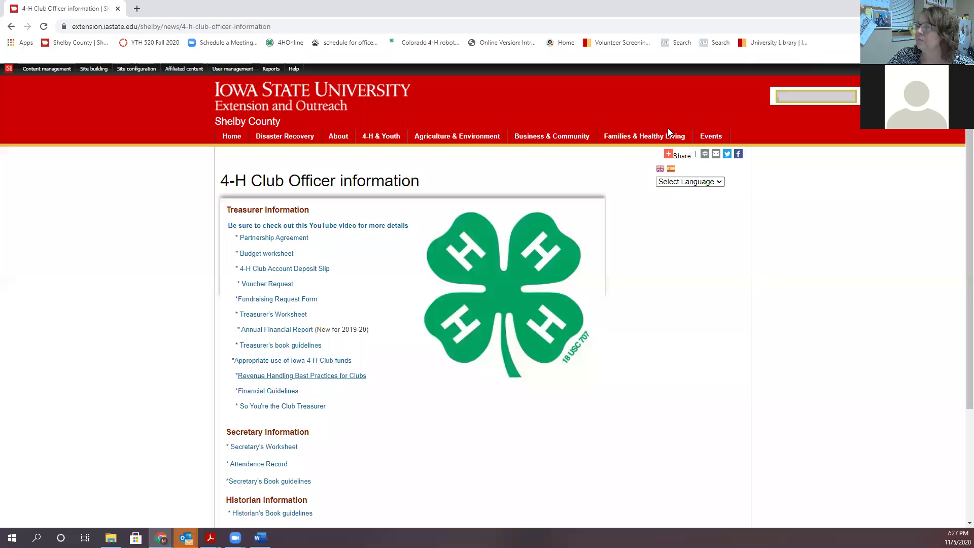
- Examine the Fundraising Request Form from the Date field through the Post-Event Report section, and close it
{"action": "left_click", "coordinate": [253, 303]}
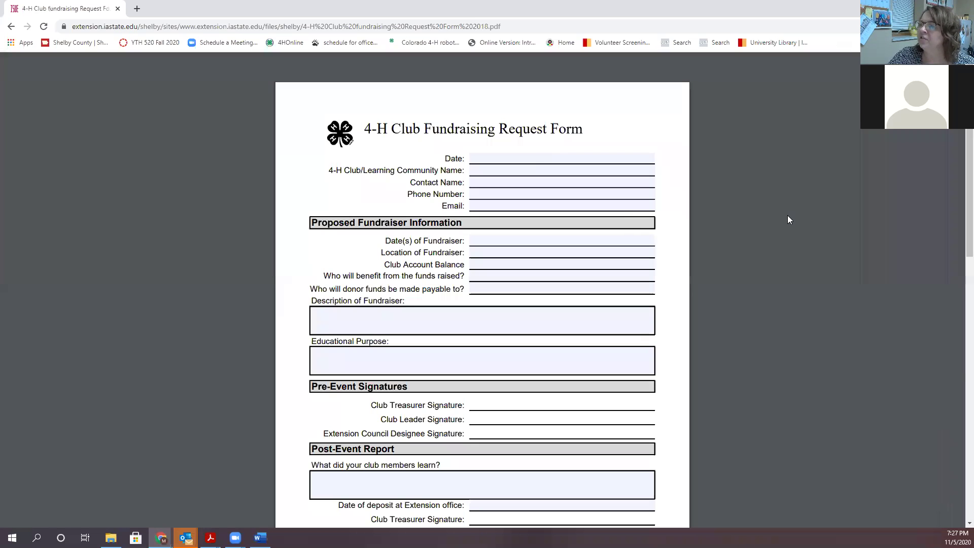
{"action": "left_click", "coordinate": [485, 158]}
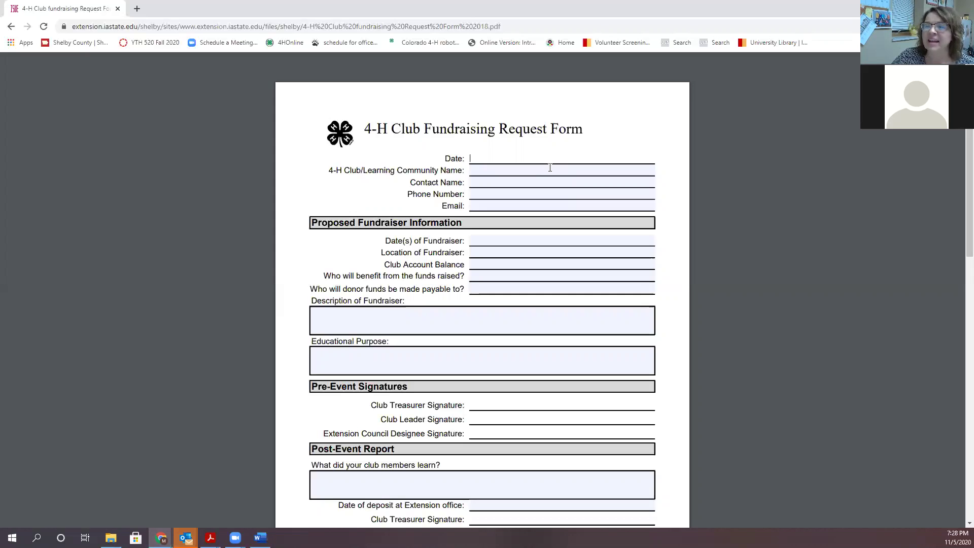
{"action": "left_click", "coordinate": [495, 158]}
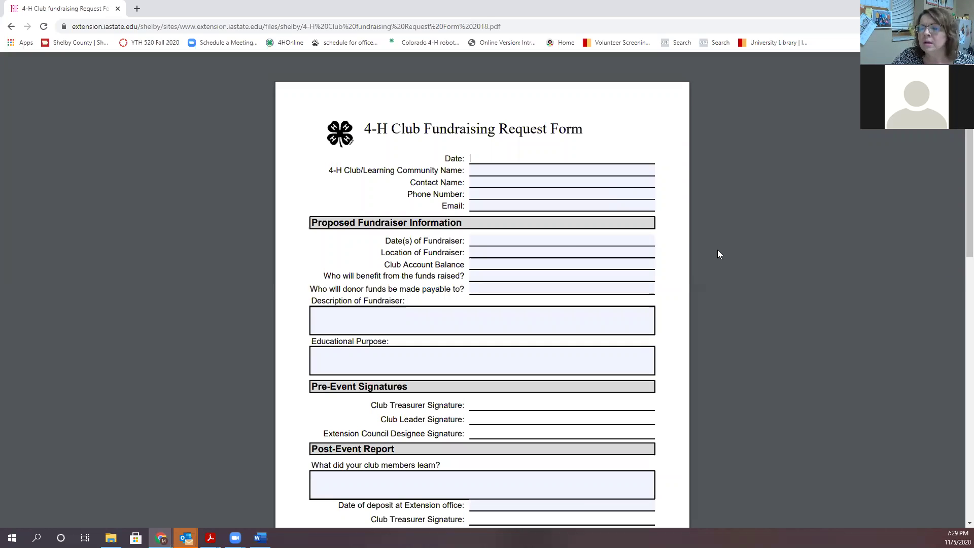
{"action": "scroll", "coordinate": [508, 239], "scroll_direction": "down", "scroll_amount": 1}
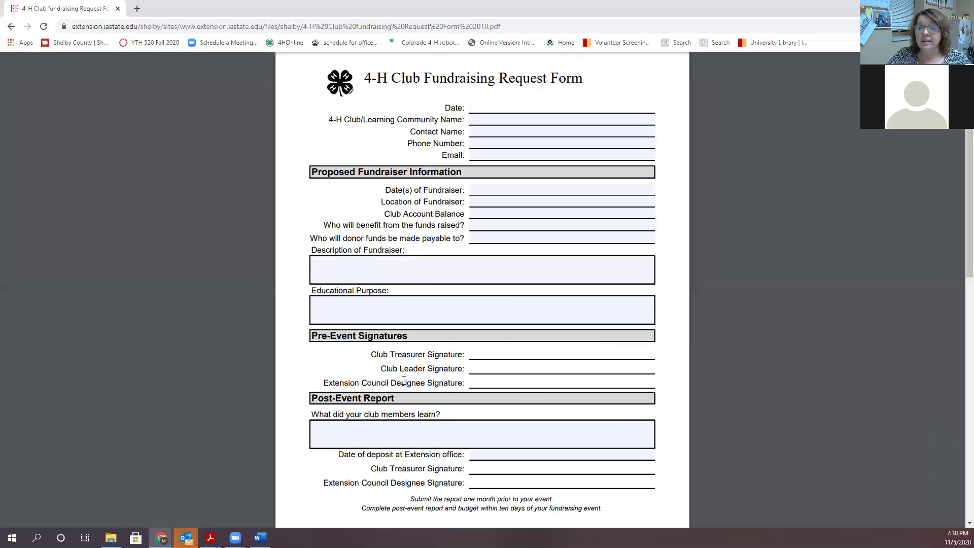
{"action": "scroll", "coordinate": [396, 402], "scroll_direction": "down", "scroll_amount": 1}
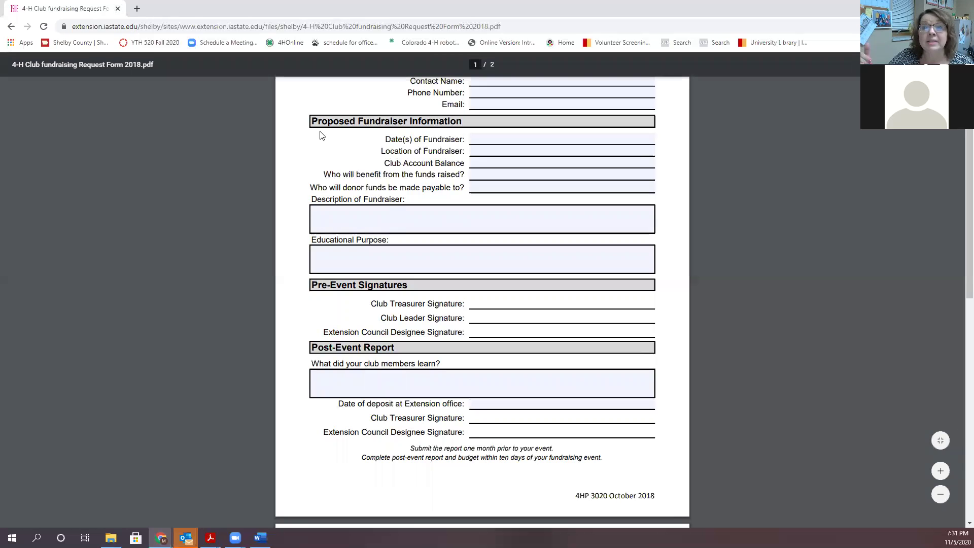
{"action": "left_click", "coordinate": [118, 9]}
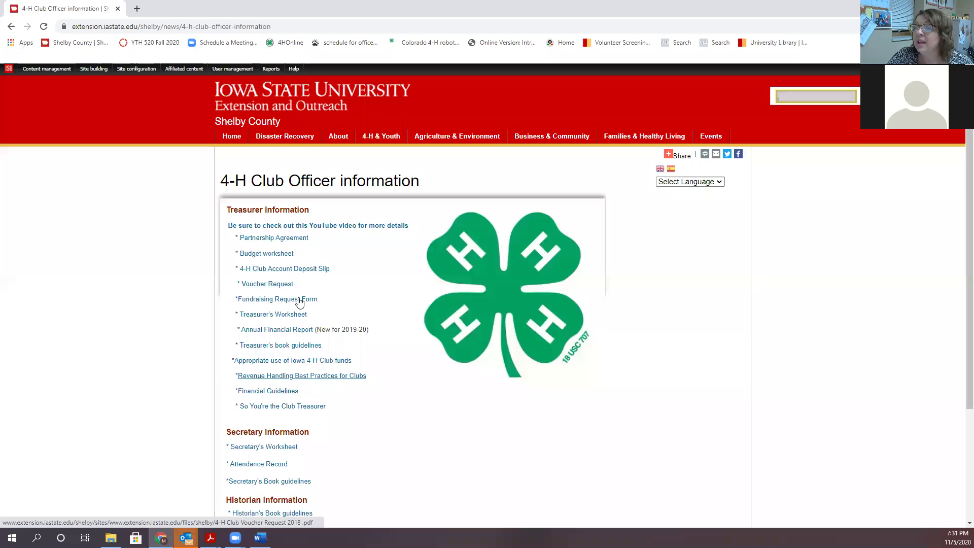
- Download the Treasurer's Worksheet from the officer information page, open it in Excel and enable editing
{"action": "left_click", "coordinate": [257, 320]}
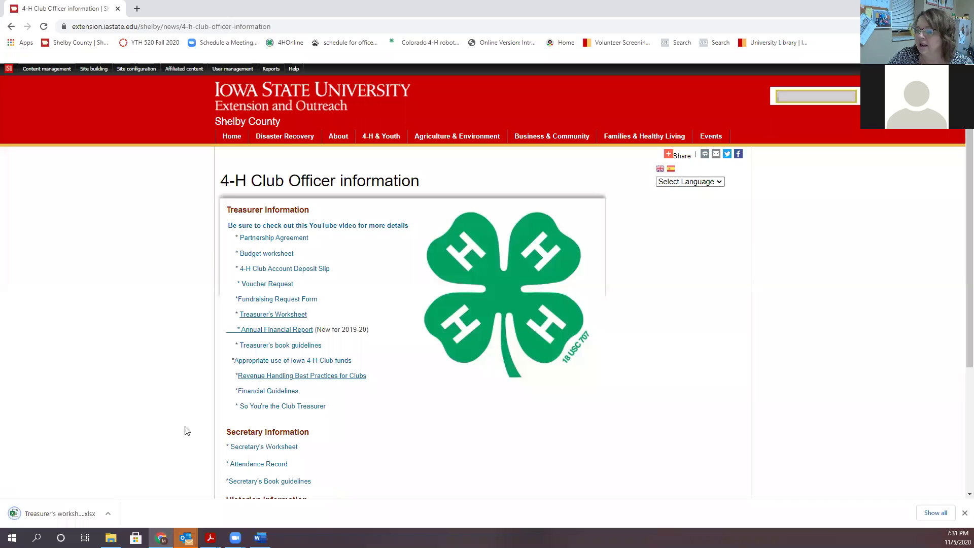
{"action": "left_click", "coordinate": [68, 513]}
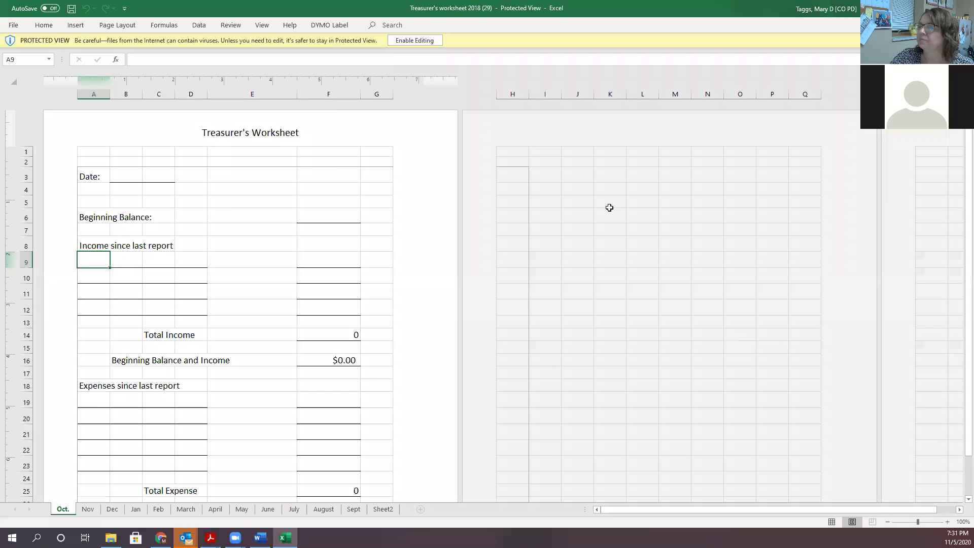
{"action": "left_click", "coordinate": [412, 40]}
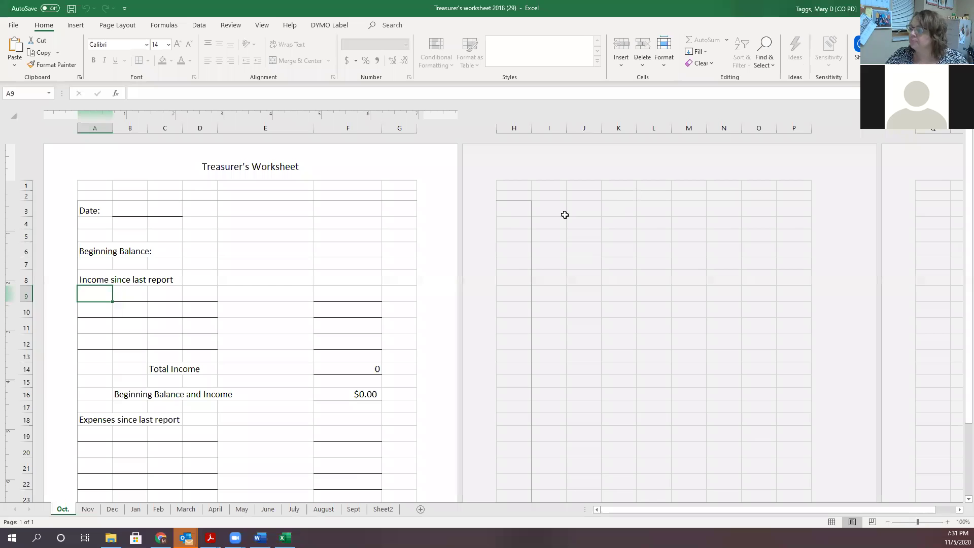
- Look over the October worksheet and enter 589.64 as its Beginning Balance
{"action": "scroll", "coordinate": [556, 231], "scroll_direction": "down", "scroll_amount": 1}
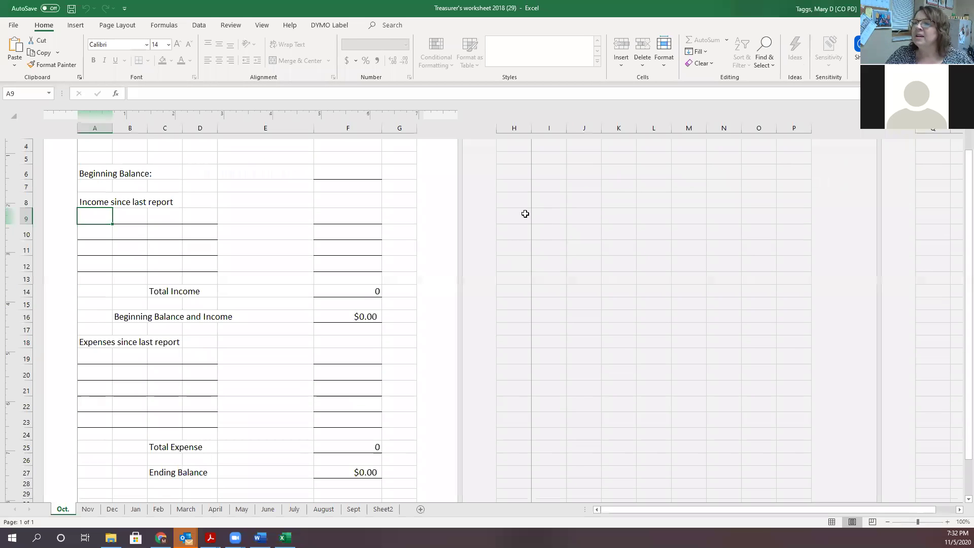
{"action": "scroll", "coordinate": [508, 216], "scroll_direction": "up", "scroll_amount": 2}
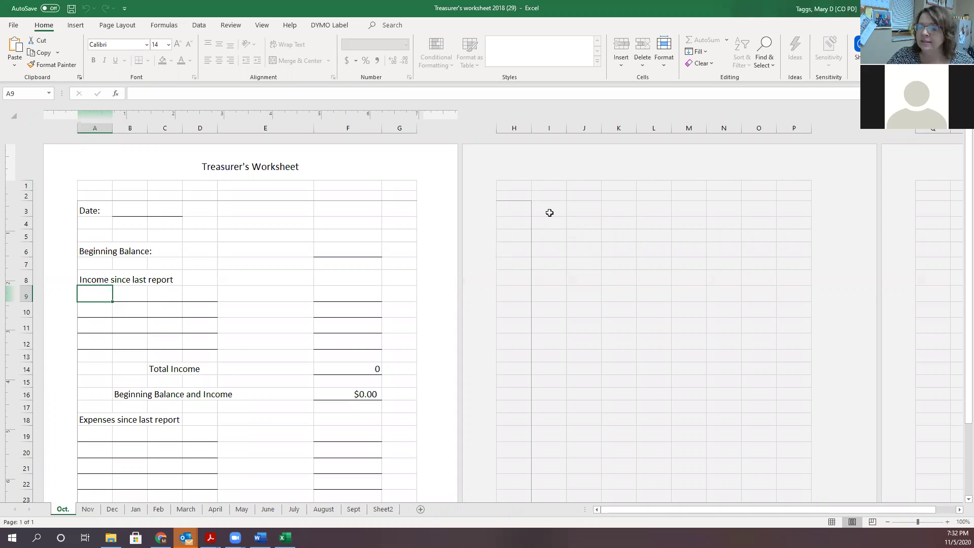
{"action": "left_click", "coordinate": [342, 248]}
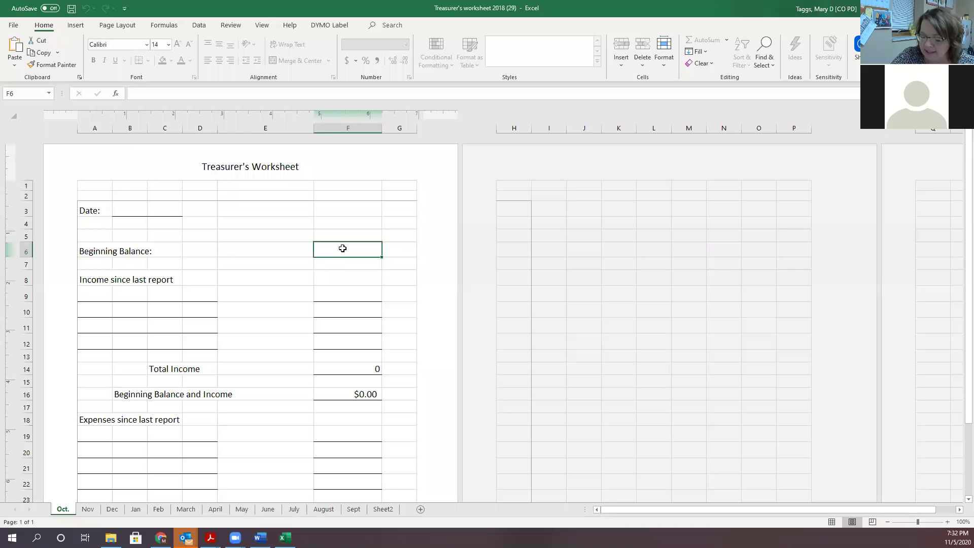
{"action": "type", "text": "589.64"}
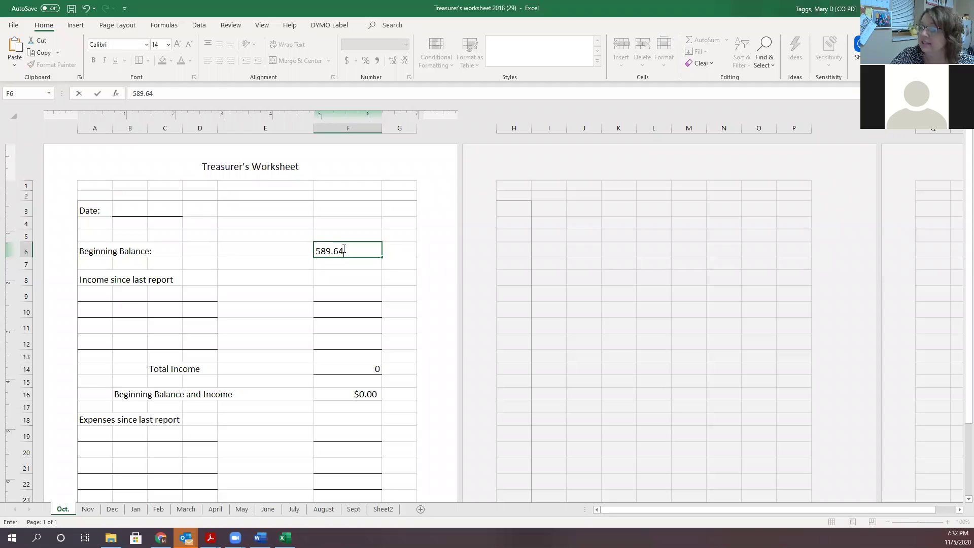
{"action": "key", "text": "Return"}
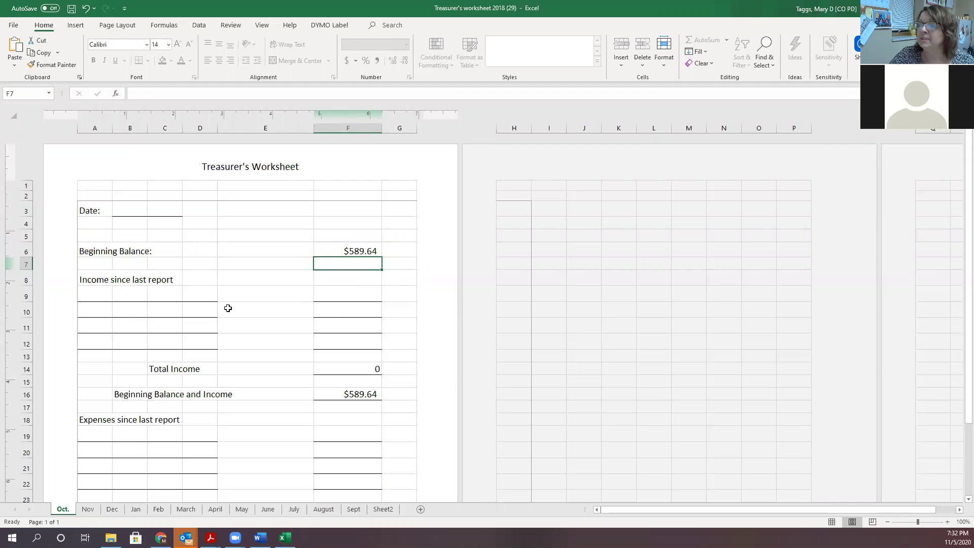
- Record dues of 10.00 on the first line of the October sheet's income section
{"action": "left_click", "coordinate": [88, 293]}
{"action": "type", "text": "dues"}
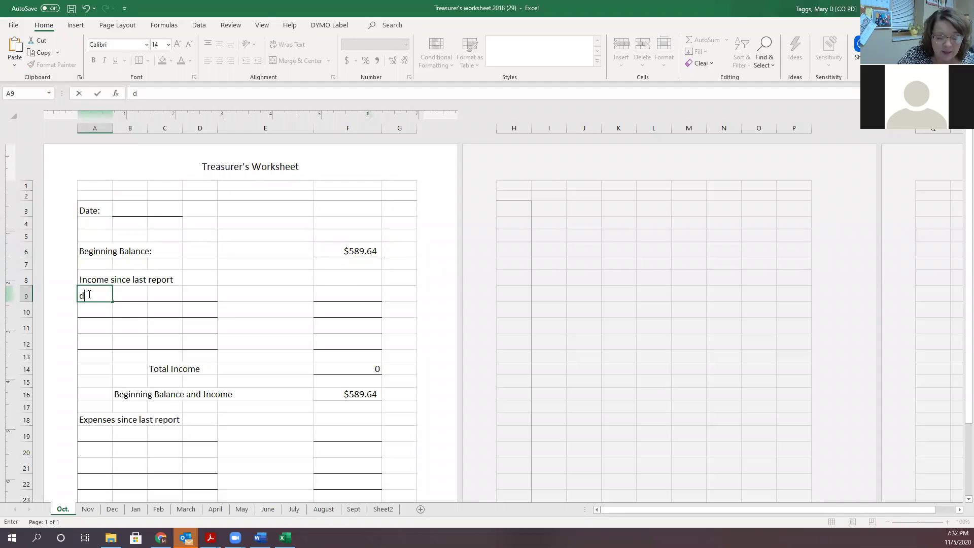
{"action": "left_click", "coordinate": [361, 295]}
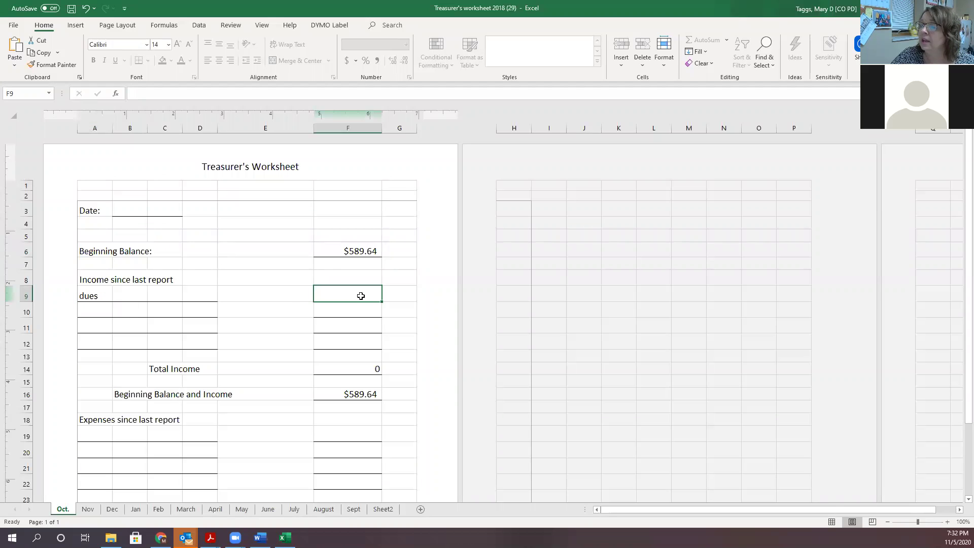
{"action": "type", "text": "10.00"}
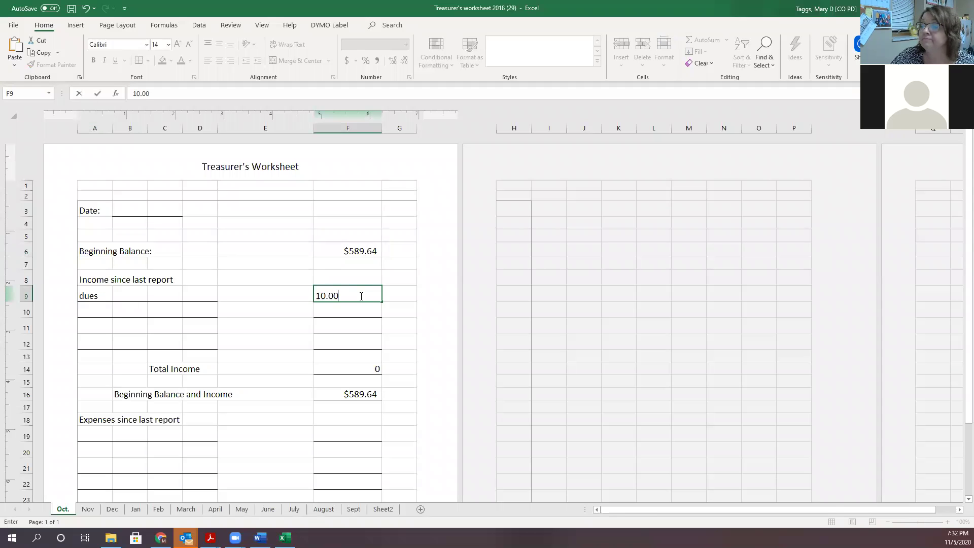
{"action": "left_click", "coordinate": [341, 313]}
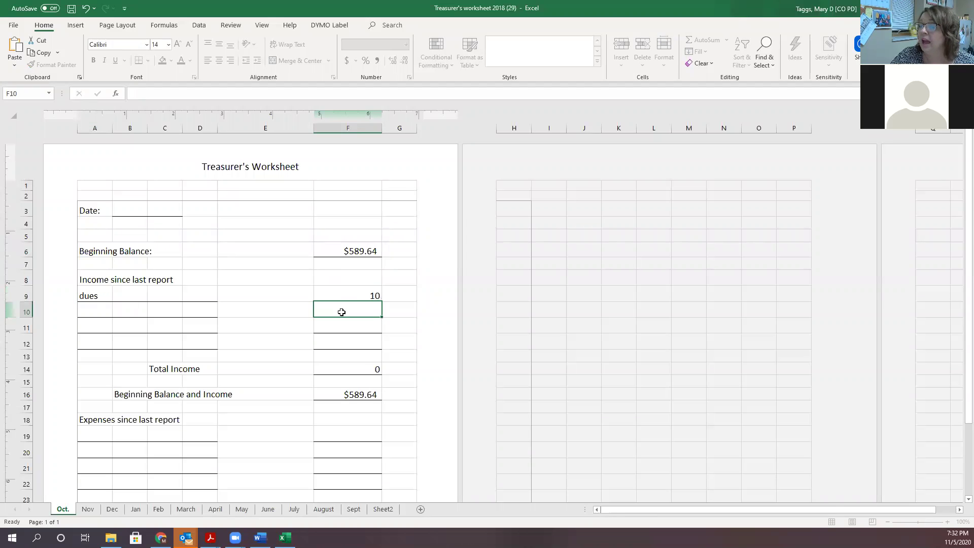
- Add a second October income entry labelled tshirt with an amount of 12
{"action": "left_click", "coordinate": [91, 311]}
{"action": "type", "text": "th"}
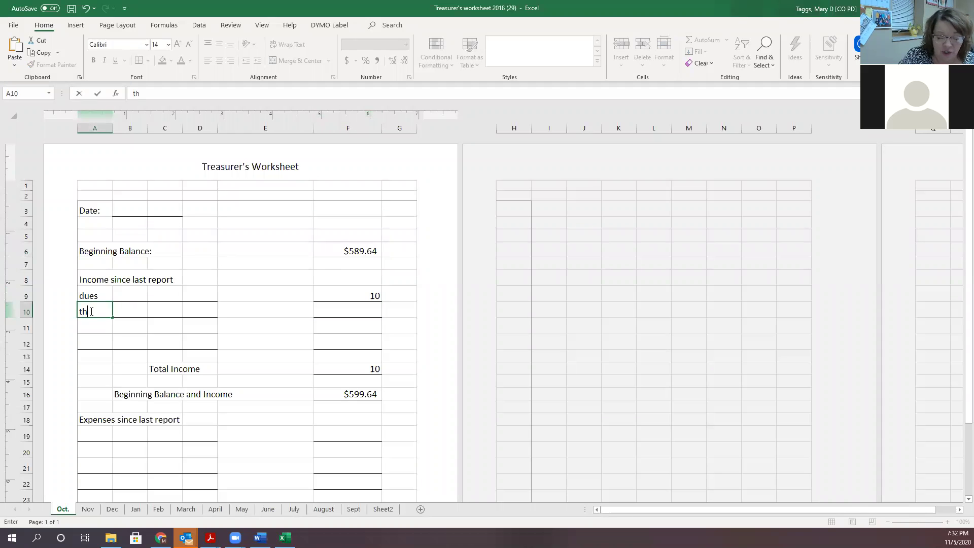
{"action": "key", "text": "BackSpace"}
{"action": "type", "text": "shirt"}
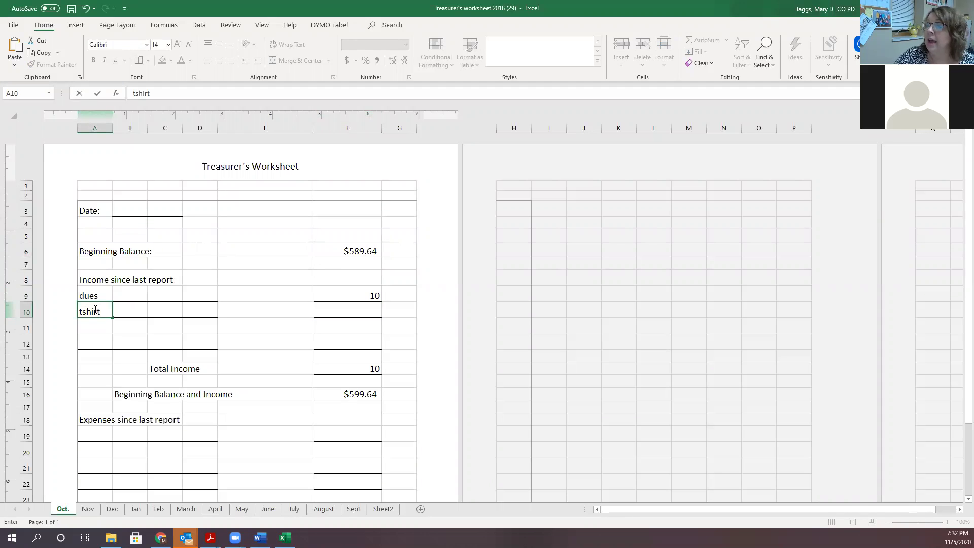
{"action": "left_click", "coordinate": [340, 313]}
{"action": "type", "text": "12"}
{"action": "key", "text": "Return"}
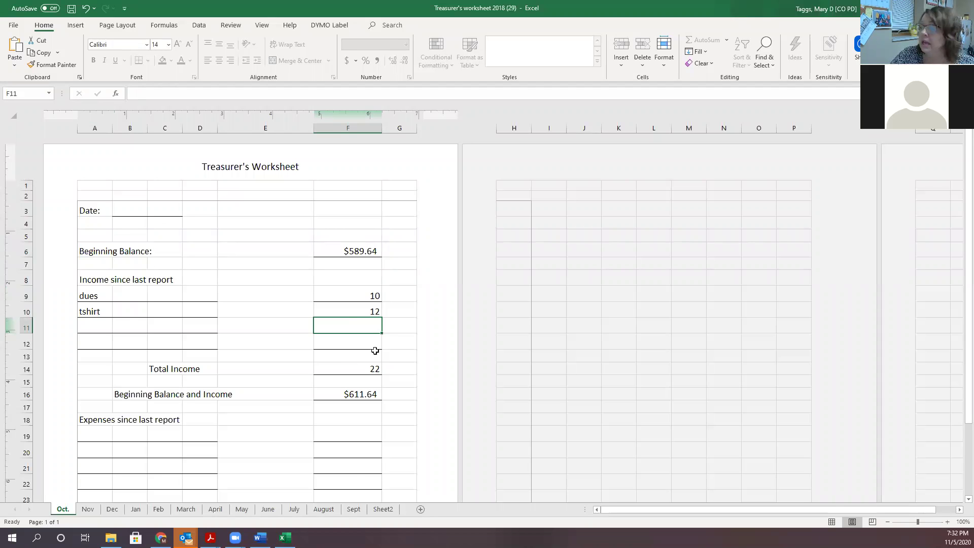
- Record a pizza expense of 62.47 on the first line of October's expenses section
{"action": "scroll", "coordinate": [375, 350], "scroll_direction": "down", "scroll_amount": 2}
{"action": "left_click", "coordinate": [111, 358]}
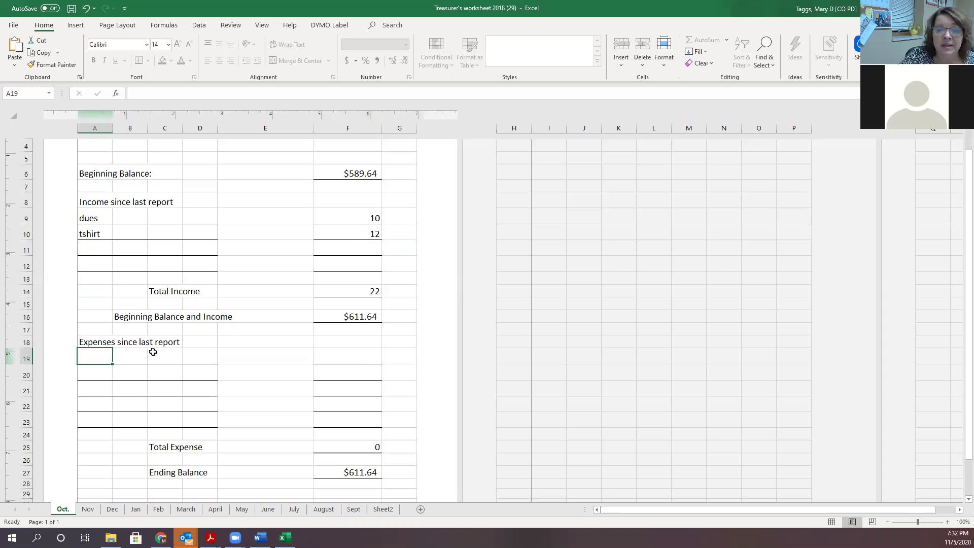
{"action": "type", "text": "pizza"}
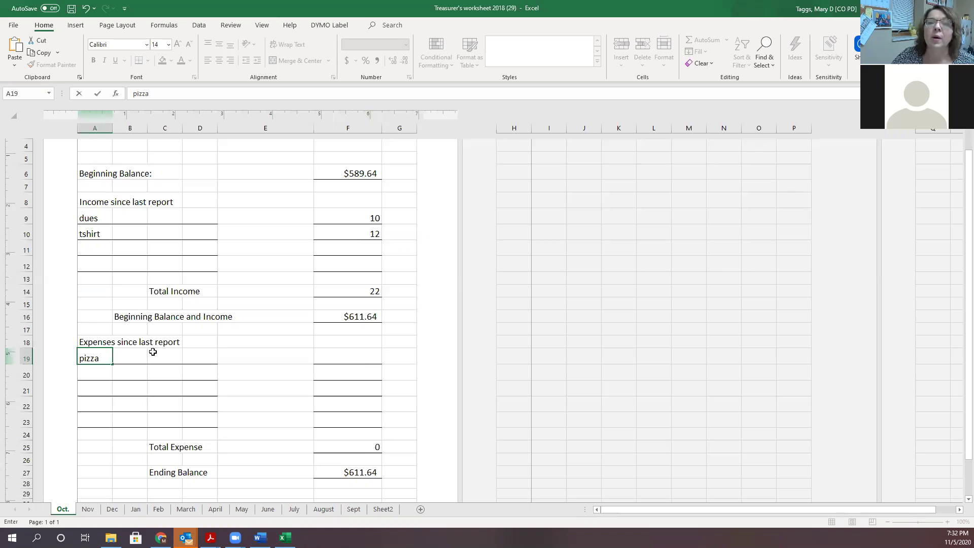
{"action": "left_click", "coordinate": [359, 354]}
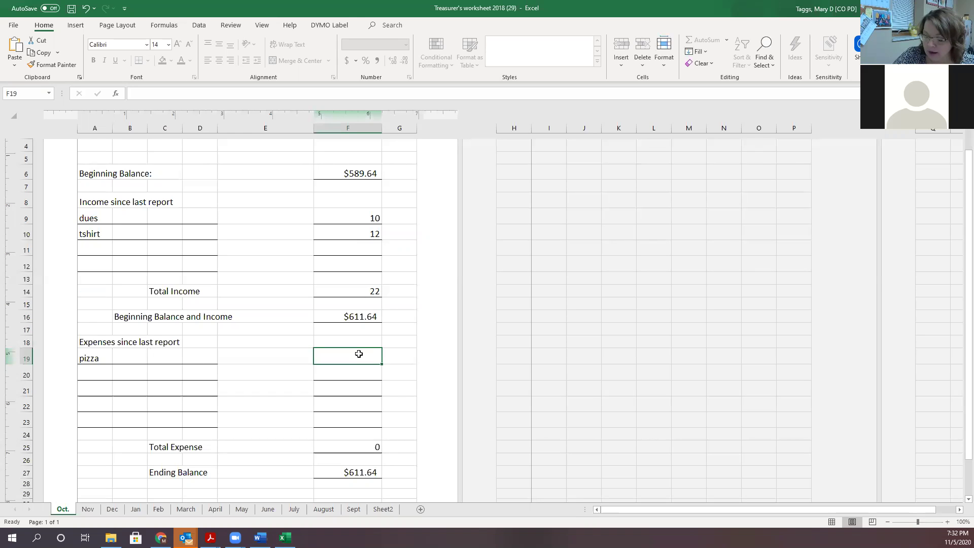
{"action": "type", "text": "62."}
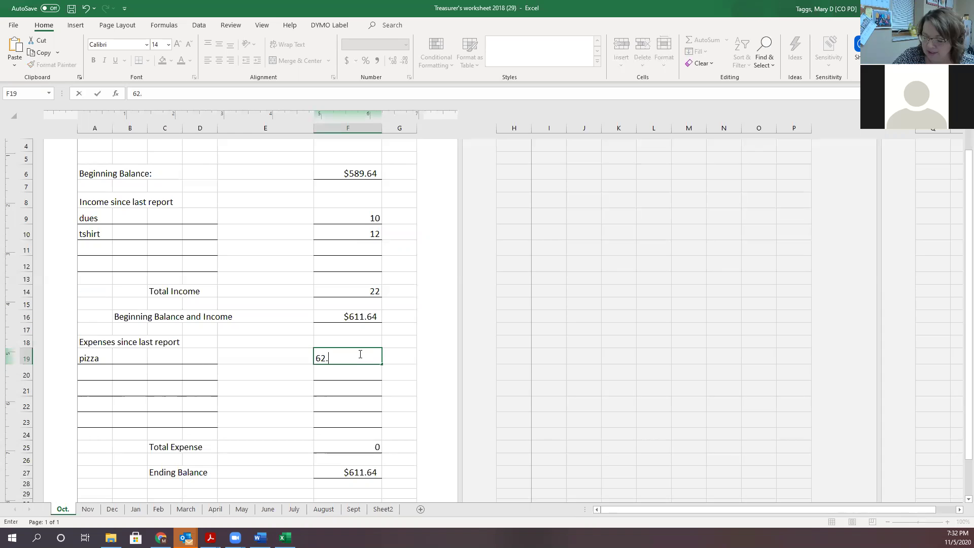
{"action": "type", "text": "47"}
{"action": "left_click", "coordinate": [394, 344]}
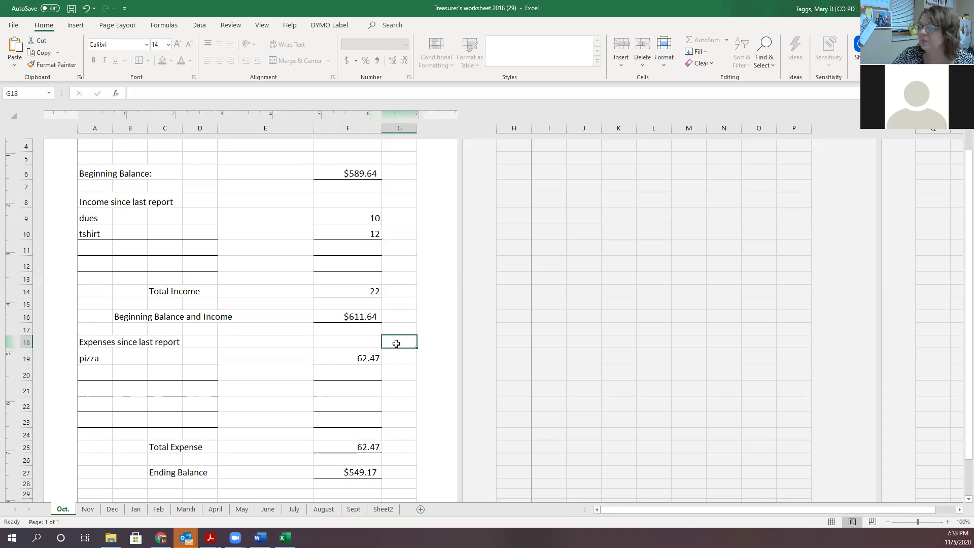
- Review the October totals, ending balance and treasurer signature line, and view the beginning balance on the Nov sheet
{"action": "scroll", "coordinate": [399, 339], "scroll_direction": "down", "scroll_amount": 1}
{"action": "scroll", "coordinate": [399, 338], "scroll_direction": "down", "scroll_amount": 1}
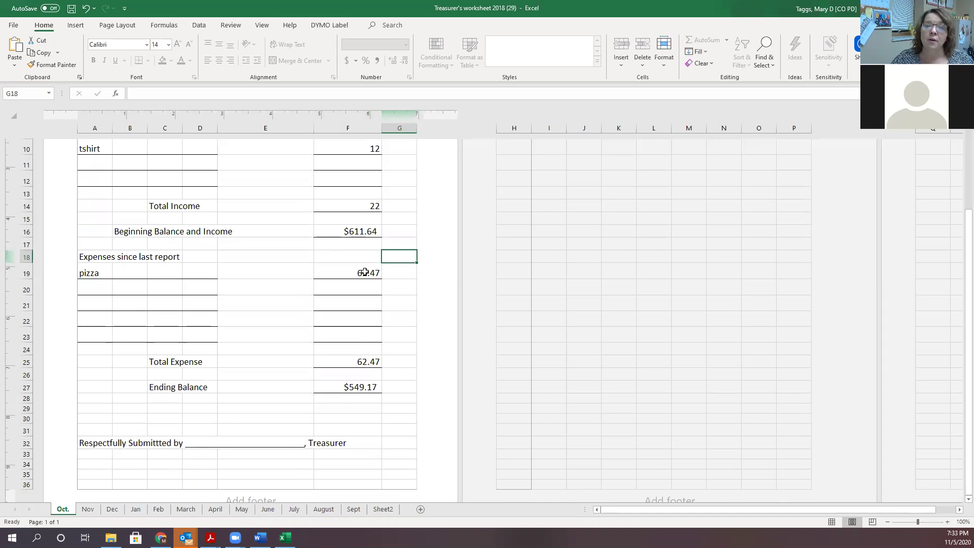
{"action": "scroll", "coordinate": [396, 267], "scroll_direction": "up", "scroll_amount": 1}
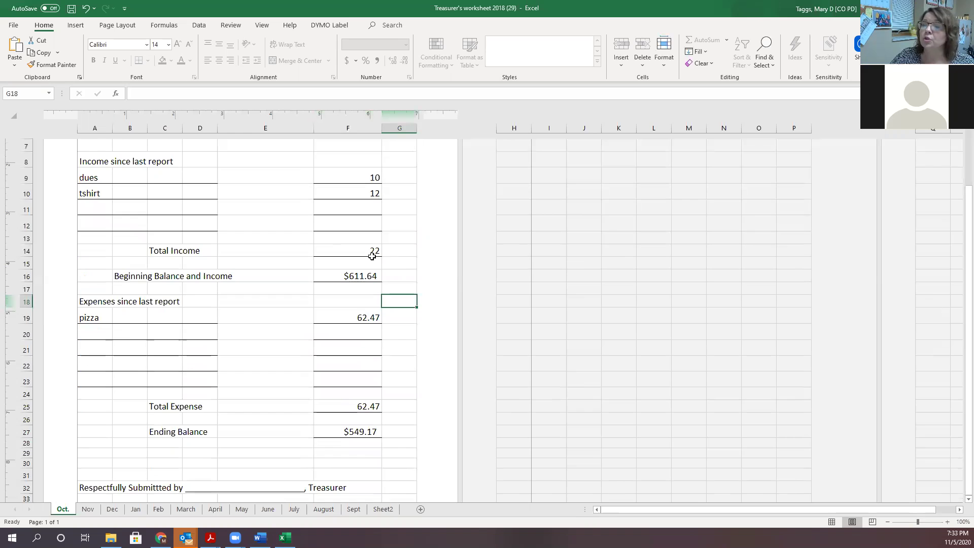
{"action": "scroll", "coordinate": [371, 257], "scroll_direction": "up", "scroll_amount": 1}
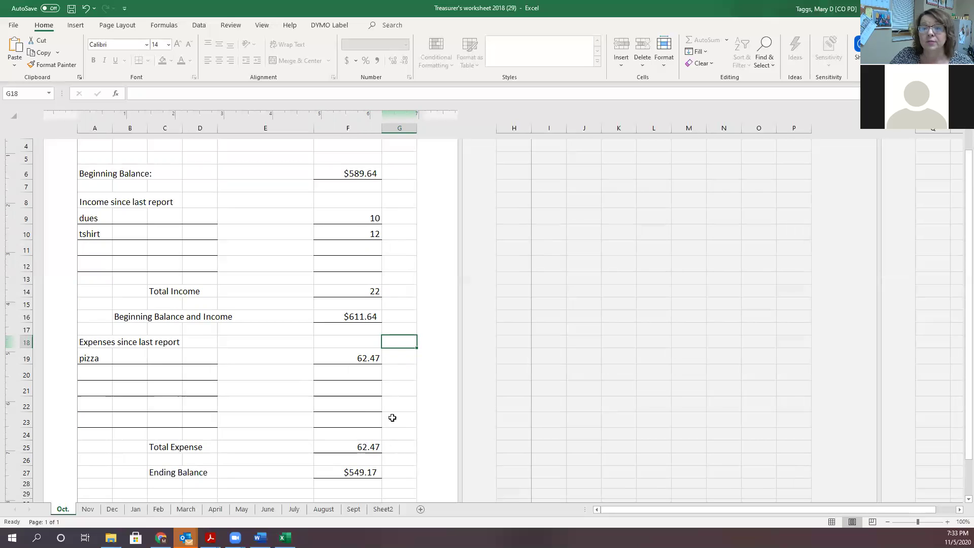
{"action": "scroll", "coordinate": [390, 421], "scroll_direction": "down", "scroll_amount": 1}
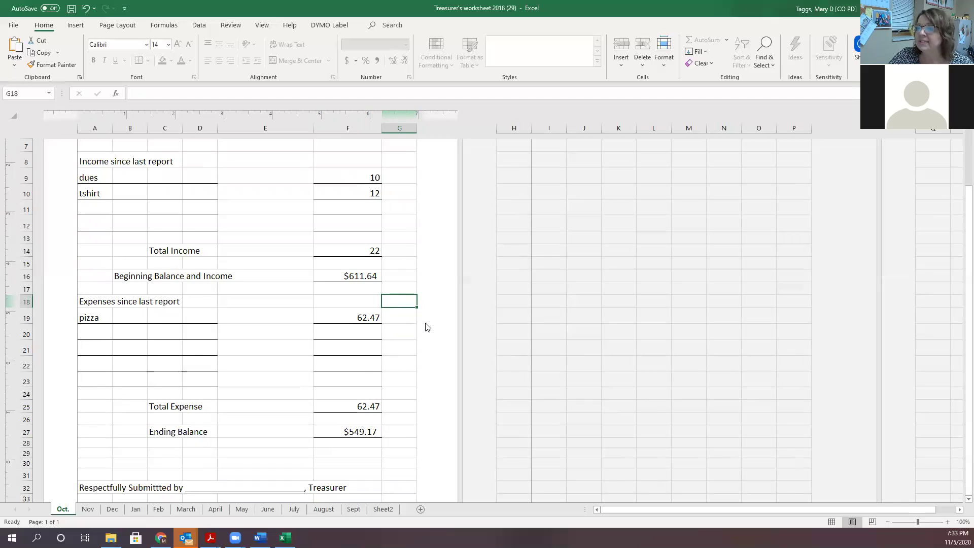
{"action": "scroll", "coordinate": [426, 327], "scroll_direction": "down", "scroll_amount": 1}
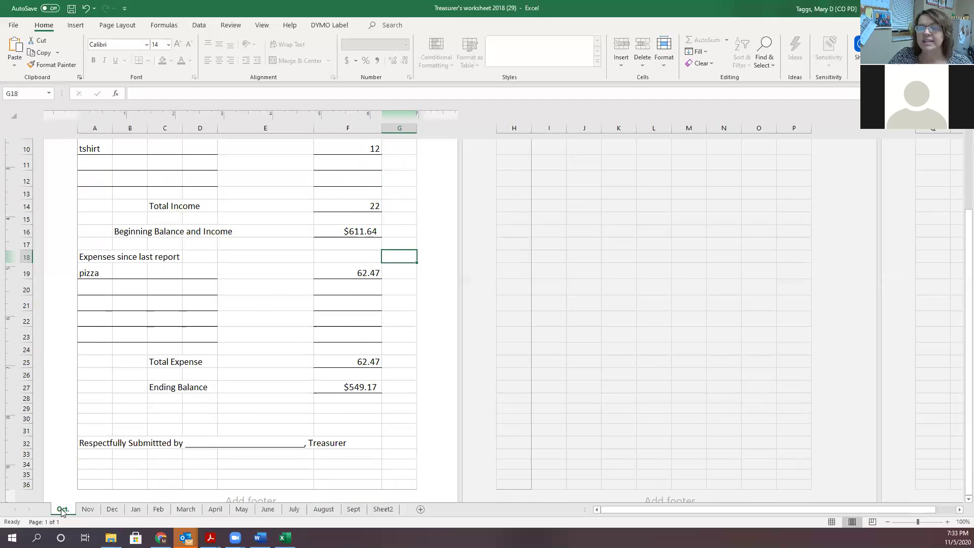
{"action": "left_click", "coordinate": [87, 509]}
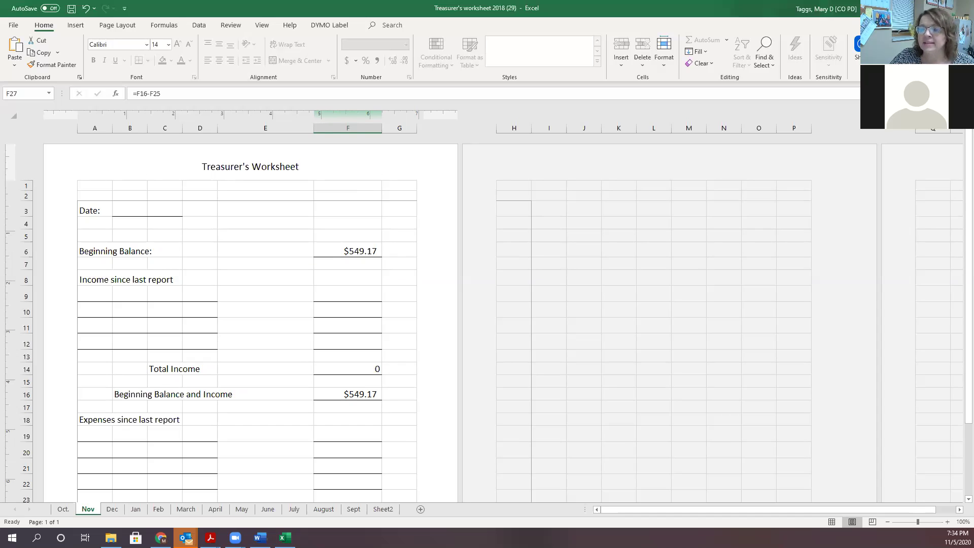
- Leave the Treasurer's Worksheet open, download the Annual Financial Report from the Chrome officer information page, open it in Excel and enable editing
{"action": "left_click", "coordinate": [962, 8]}
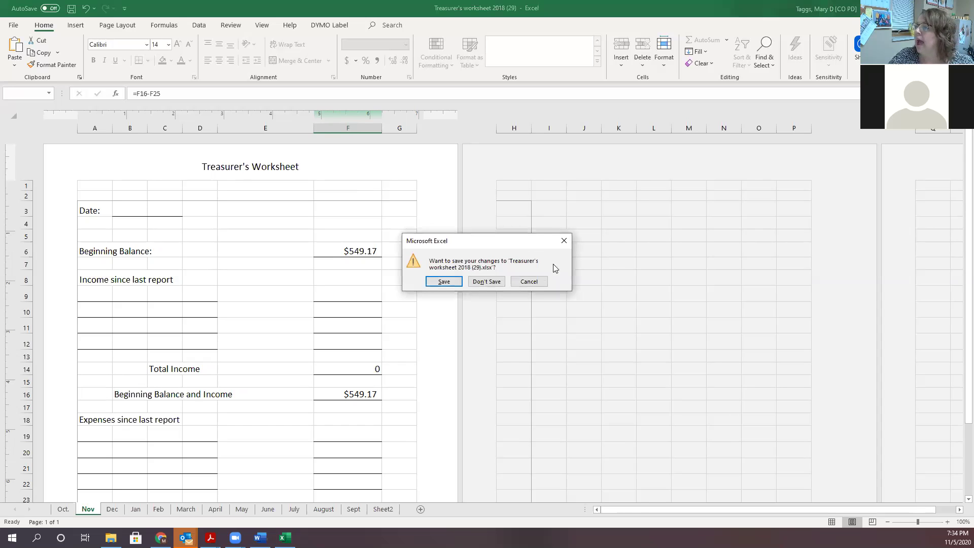
{"action": "left_click", "coordinate": [530, 282]}
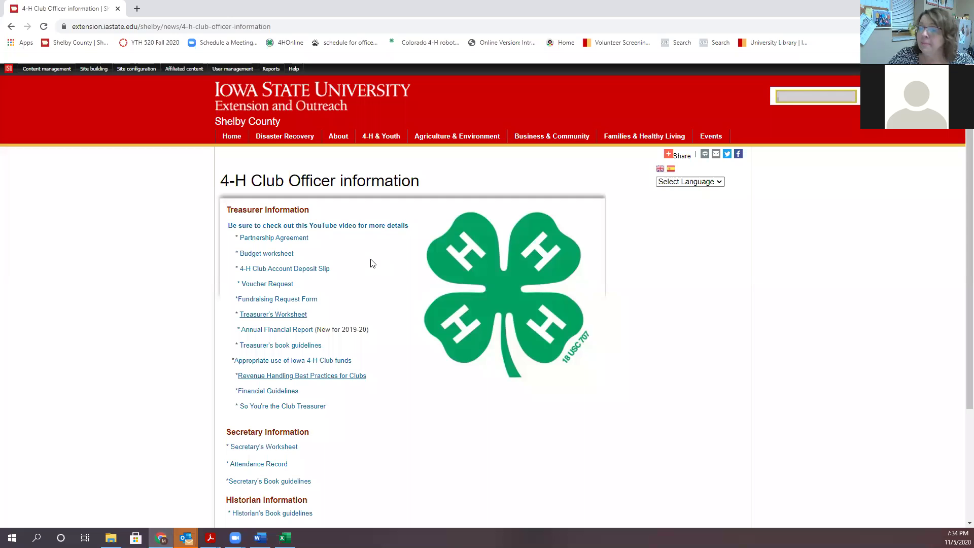
{"action": "left_click", "coordinate": [269, 331]}
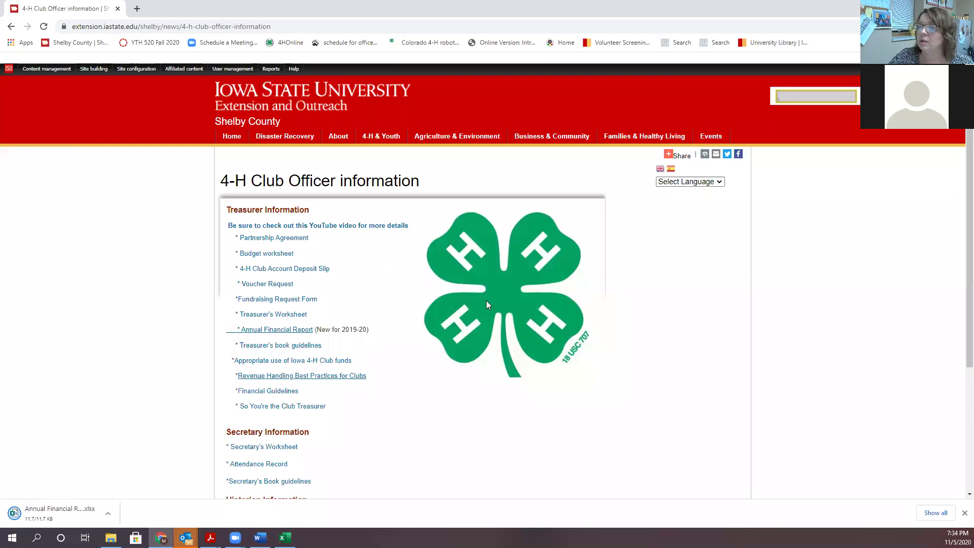
{"action": "left_click", "coordinate": [50, 513]}
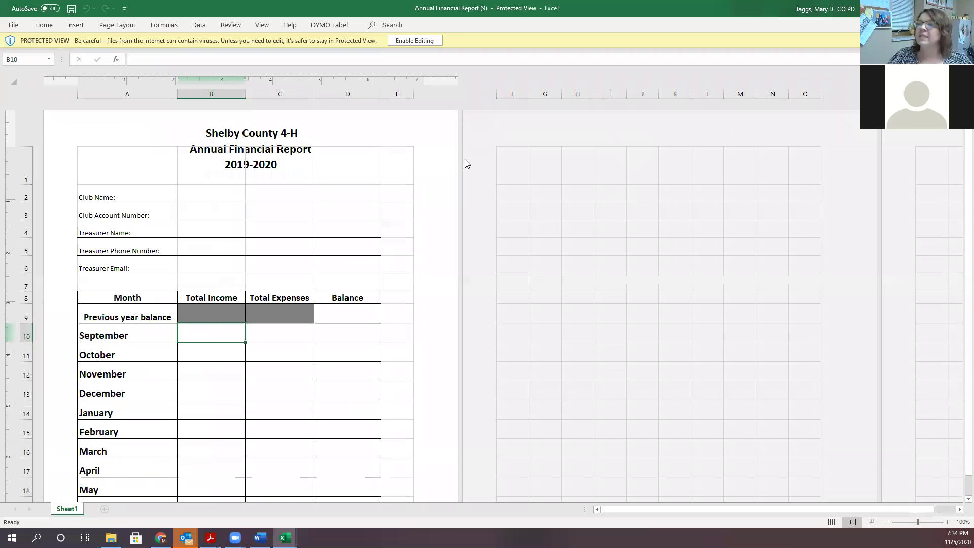
{"action": "left_click", "coordinate": [416, 40]}
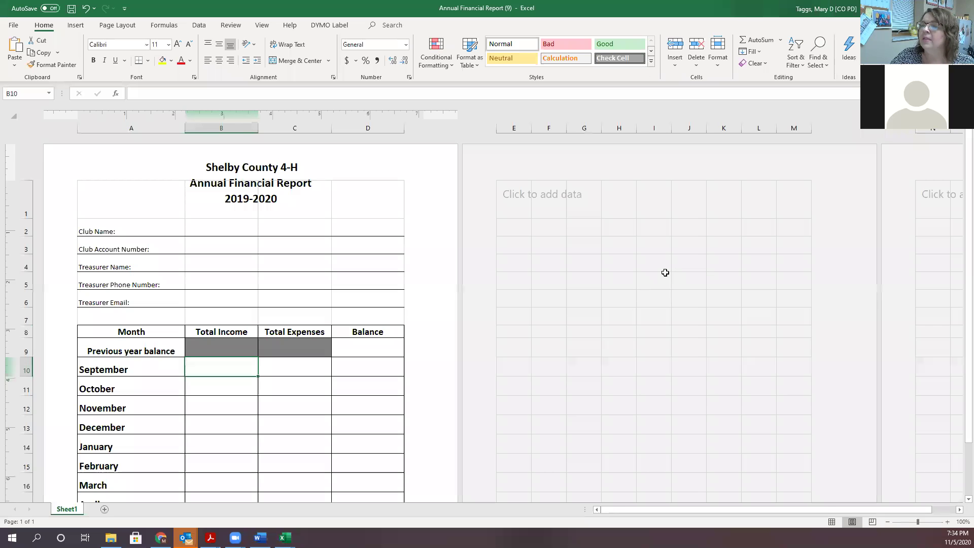
- Examine the Annual Financial Report's club and treasurer fields, monthly income, expenses and balance table, and yearly total row
{"action": "scroll", "coordinate": [665, 272], "scroll_direction": "down", "scroll_amount": 2}
{"action": "scroll", "coordinate": [663, 272], "scroll_direction": "up", "scroll_amount": 2}
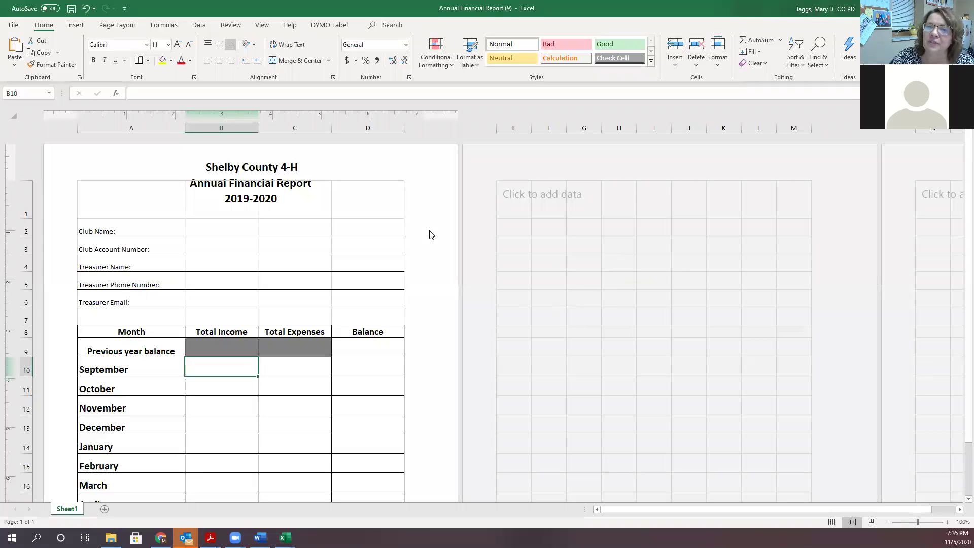
{"action": "scroll", "coordinate": [415, 240], "scroll_direction": "down", "scroll_amount": 3}
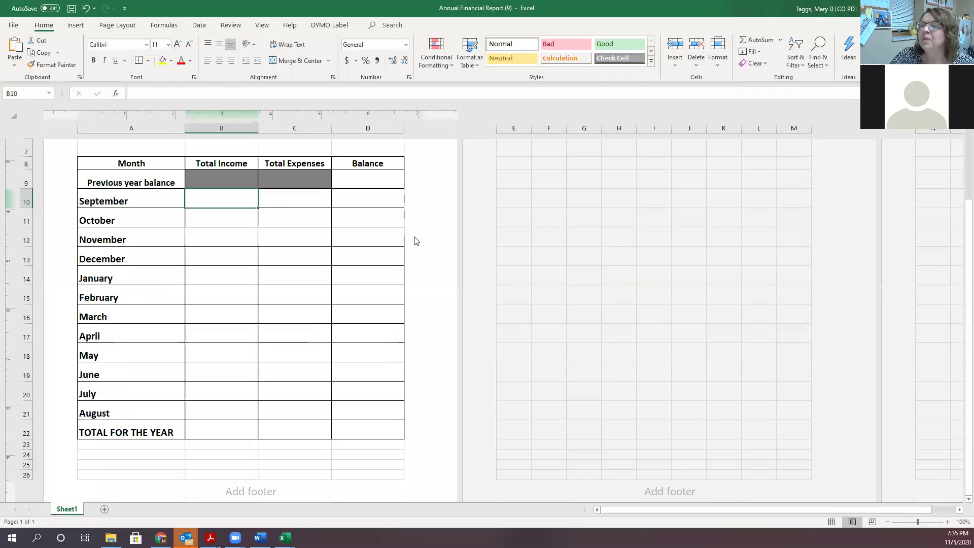
{"action": "scroll", "coordinate": [421, 238], "scroll_direction": "up", "scroll_amount": 1}
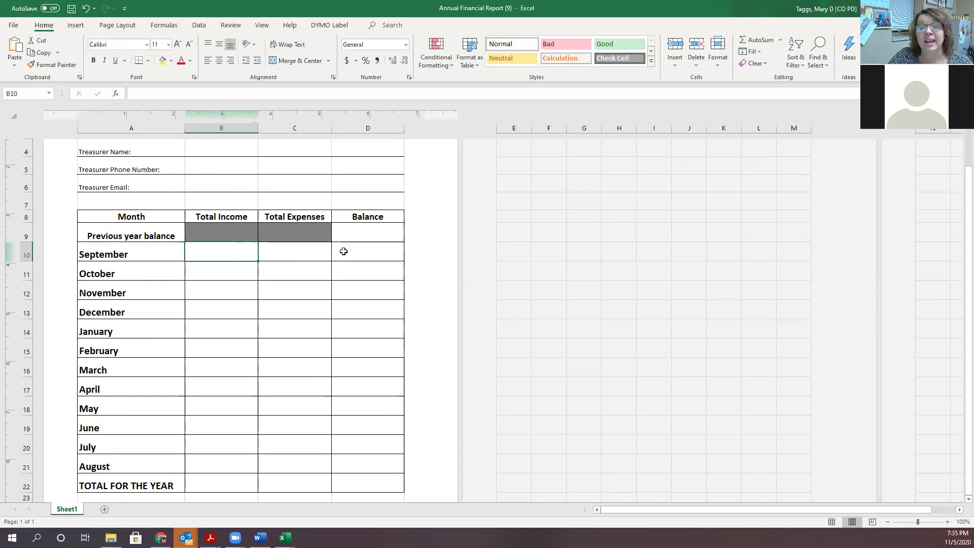
{"action": "scroll", "coordinate": [342, 254], "scroll_direction": "down", "scroll_amount": 2}
{"action": "scroll", "coordinate": [342, 255], "scroll_direction": "up", "scroll_amount": 3}
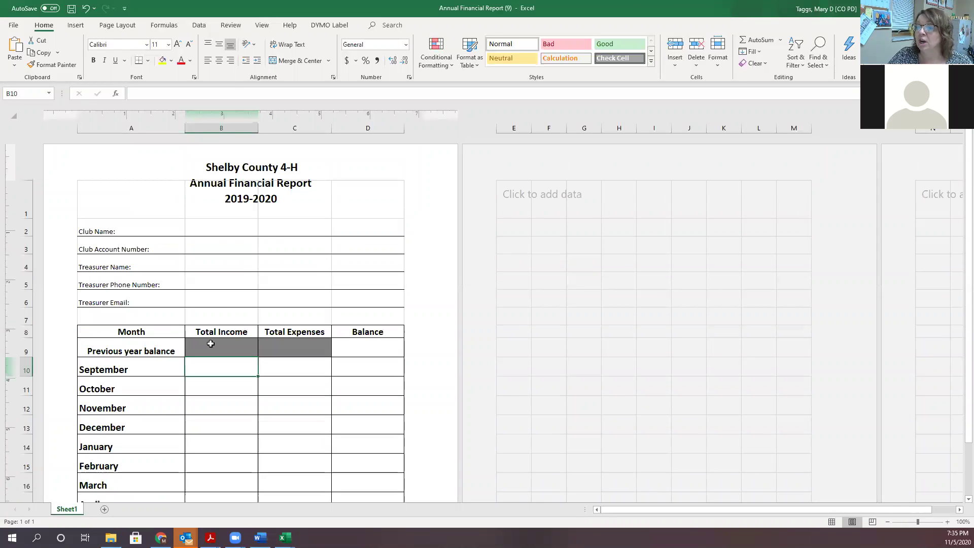
{"action": "scroll", "coordinate": [360, 350], "scroll_direction": "down", "scroll_amount": 2}
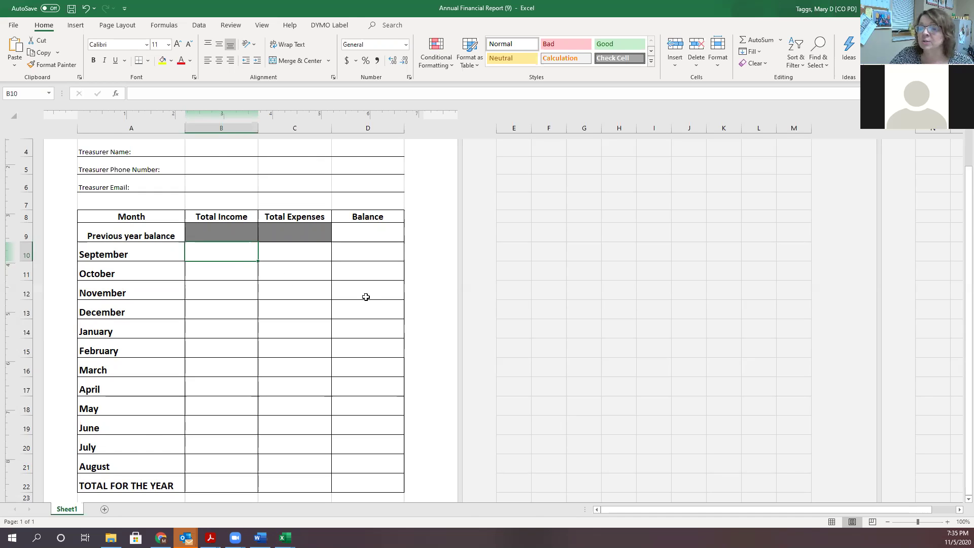
{"action": "scroll", "coordinate": [366, 297], "scroll_direction": "down", "scroll_amount": 2}
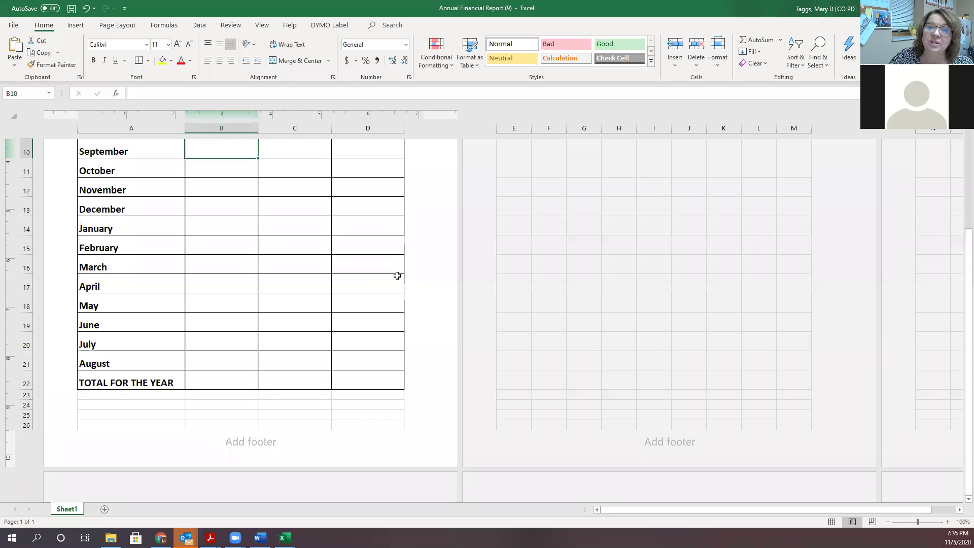
{"action": "scroll", "coordinate": [287, 225], "scroll_direction": "up", "scroll_amount": 3}
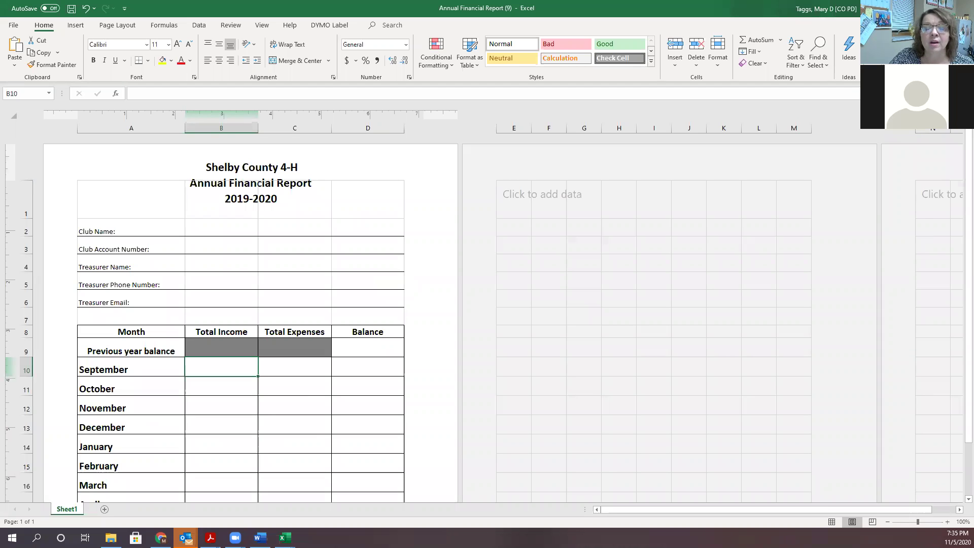
- Switch back to the officer information page in Chrome and open the Treasurer's book guidelines
{"action": "key", "text": "alt+Tab"}
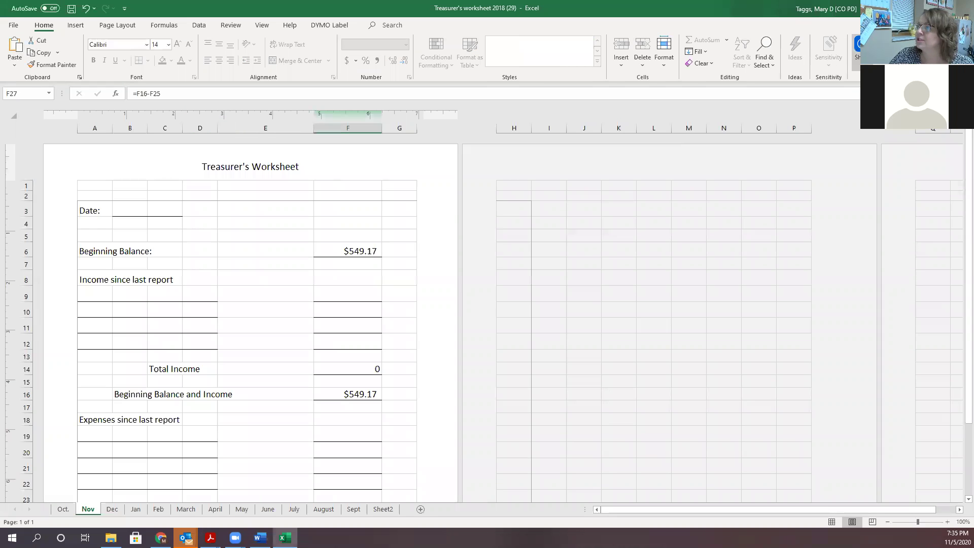
{"action": "key", "text": "alt+Tab"}
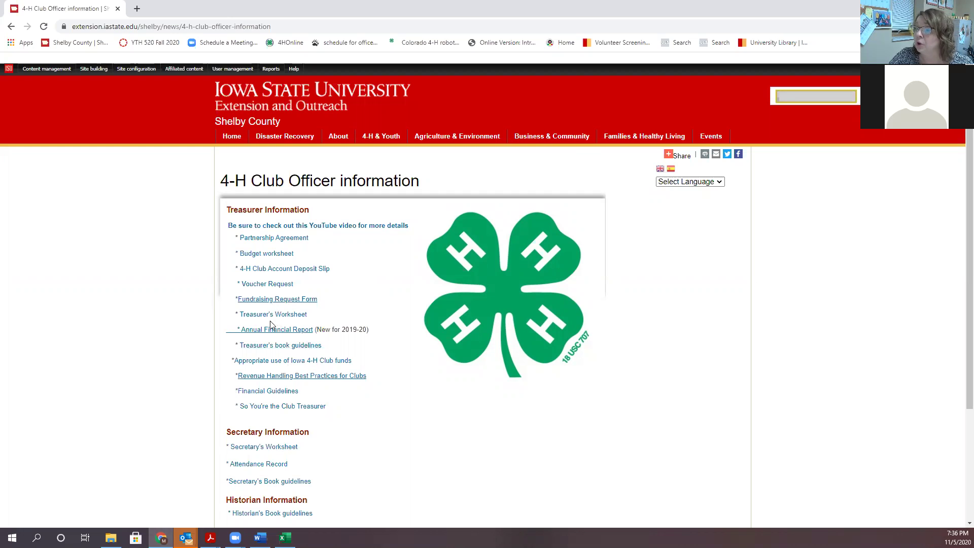
{"action": "left_click", "coordinate": [259, 349]}
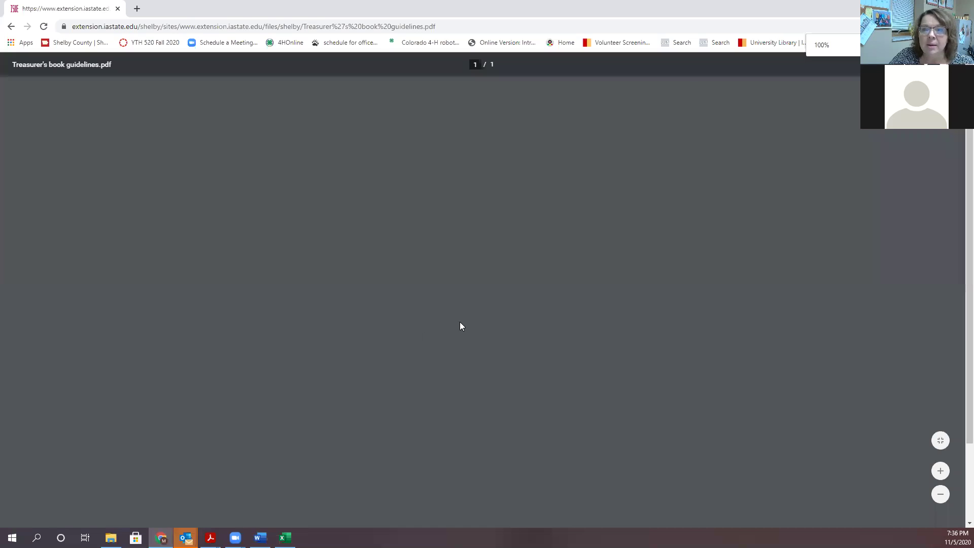